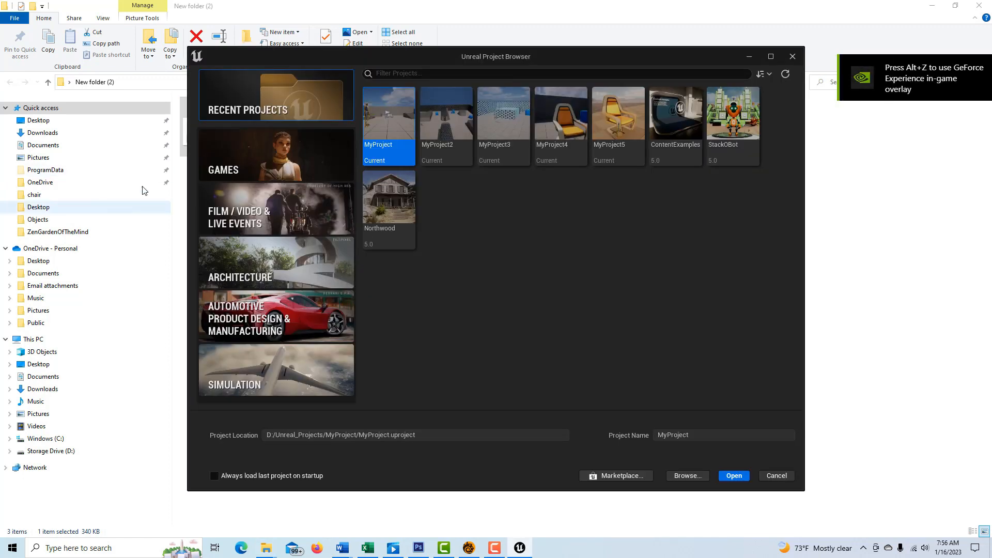
- Create a blank Games project named MyProject6 with starter content, using Blueprint and the desktop target platform
{"action": "left_click", "coordinate": [231, 163]}
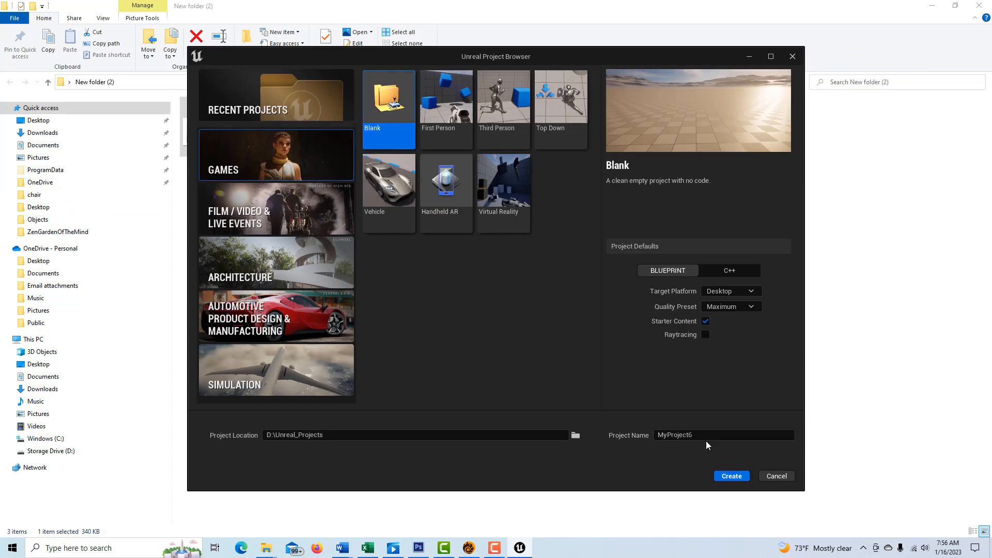
{"action": "left_click", "coordinate": [731, 474]}
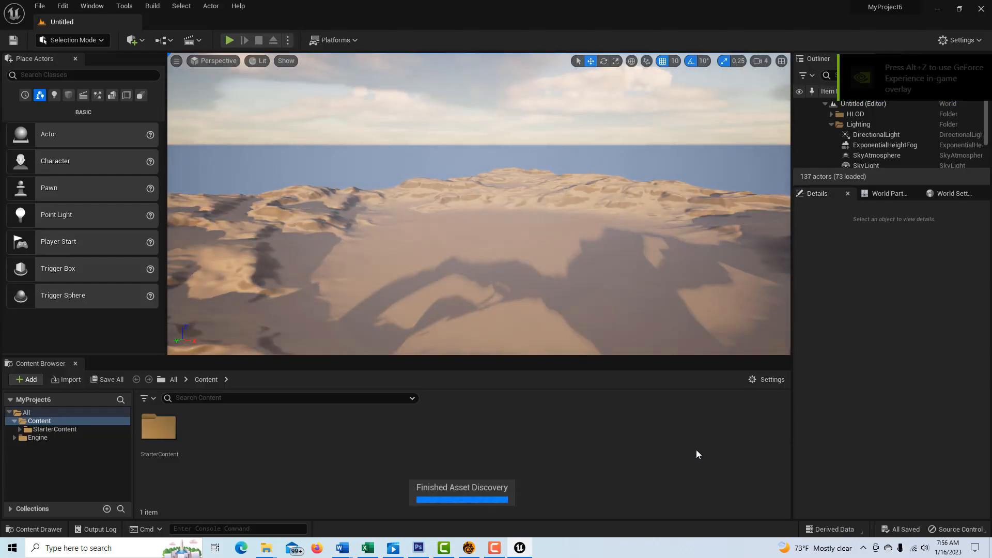
- Search the project content for "chair" and export the T_Chair_N texture as a PNG to New folder (3) on the Desktop
{"action": "left_click", "coordinate": [252, 398]}
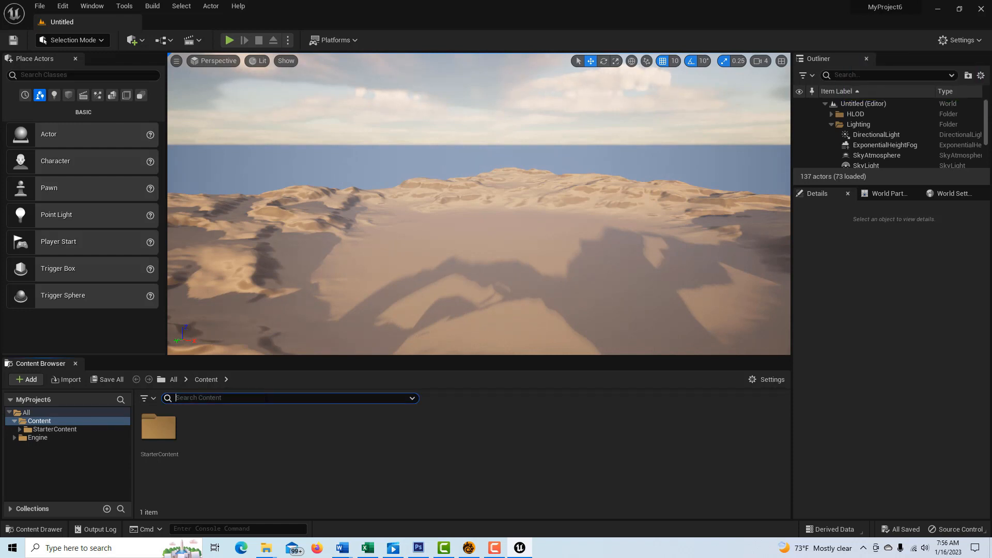
{"action": "type", "text": "chair"}
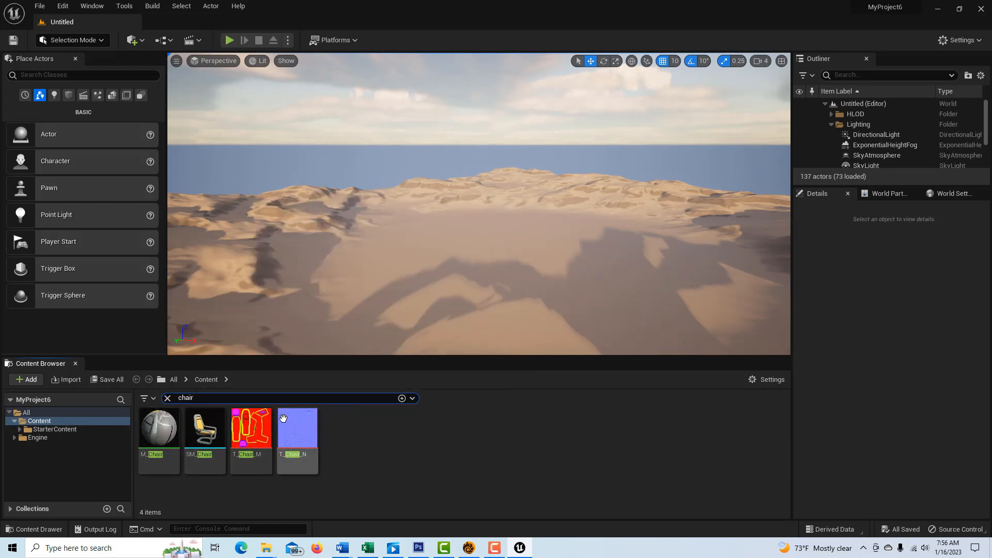
{"action": "mouse_move", "coordinate": [256, 432]}
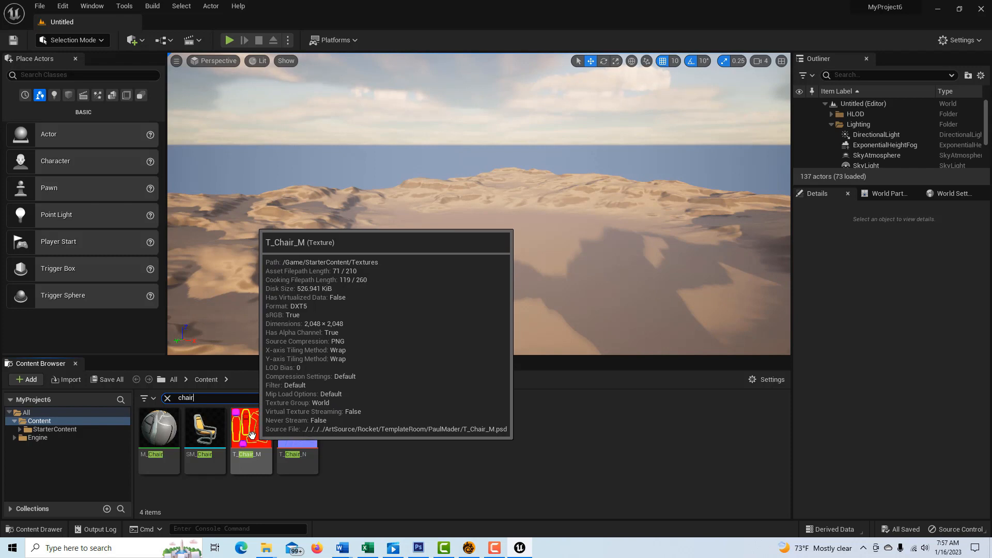
{"action": "mouse_move", "coordinate": [207, 428]}
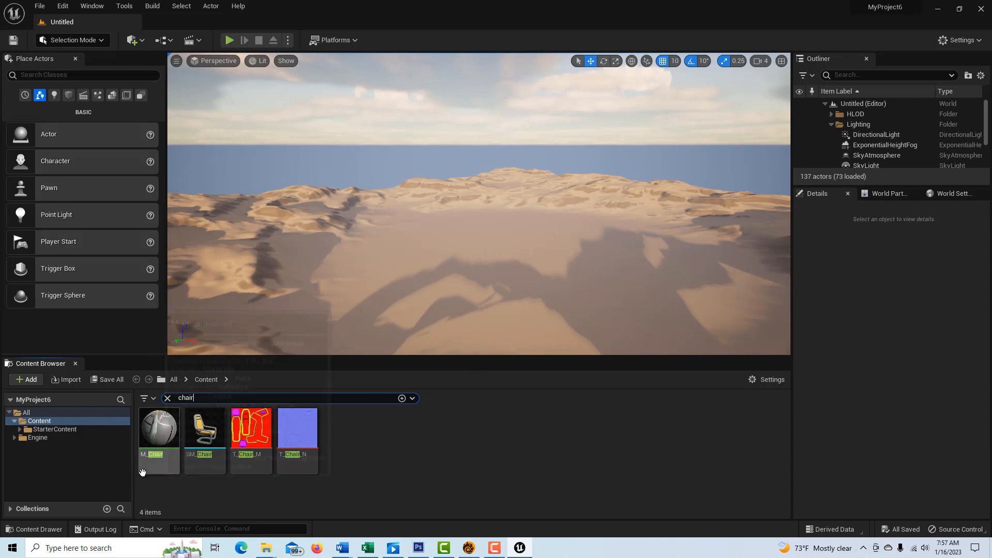
{"action": "mouse_move", "coordinate": [234, 463]}
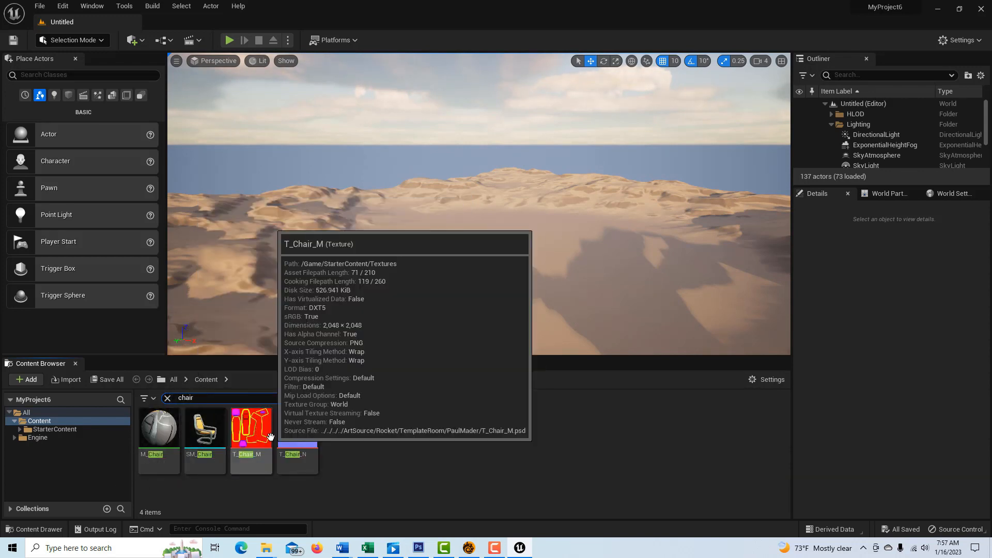
{"action": "mouse_move", "coordinate": [293, 426]}
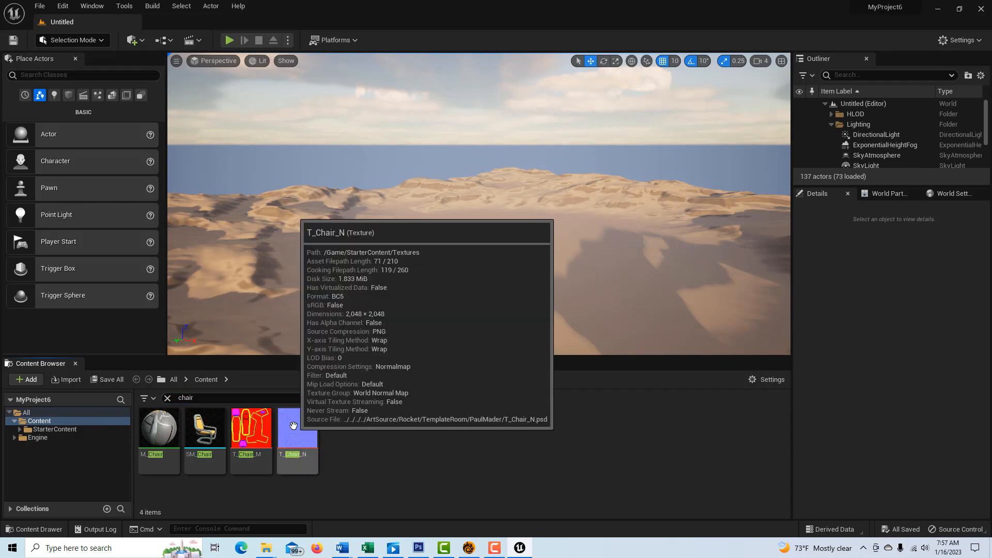
{"action": "right_click", "coordinate": [293, 426]}
{"action": "mouse_move", "coordinate": [378, 274]}
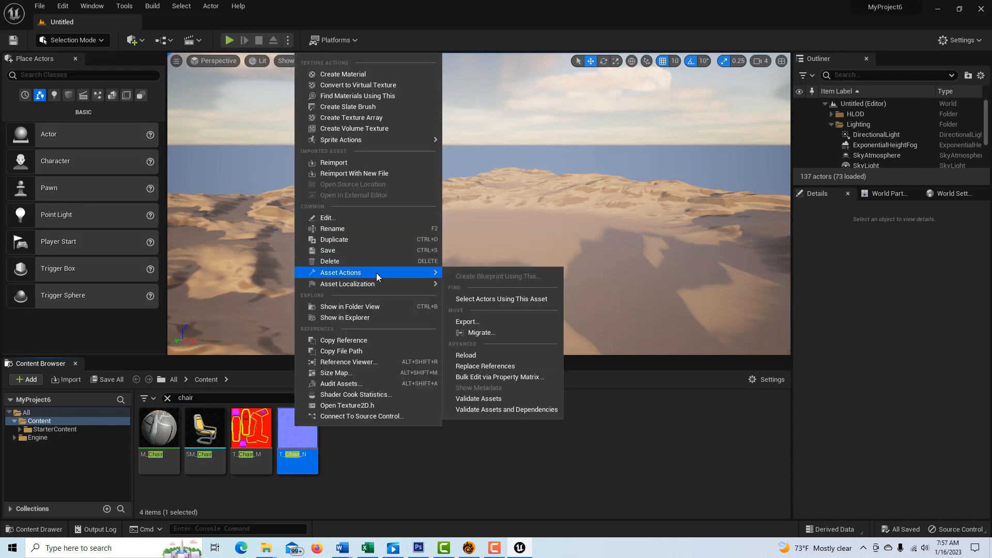
{"action": "left_click", "coordinate": [485, 327]}
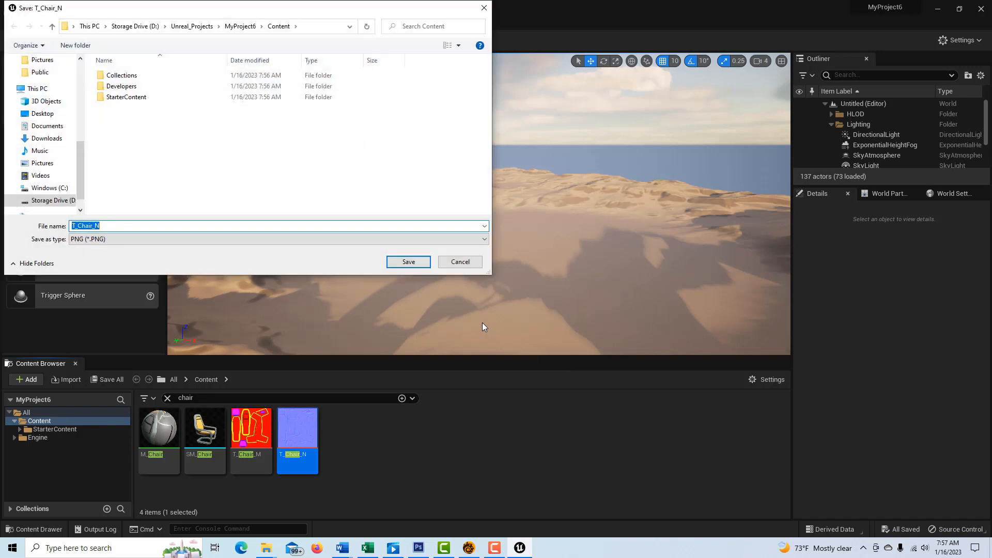
{"action": "left_click", "coordinate": [54, 114]}
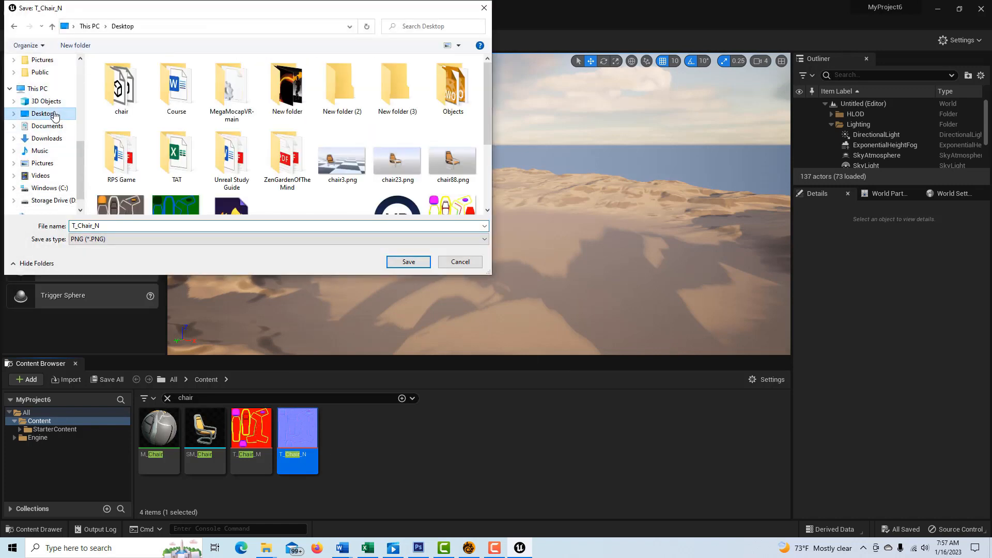
{"action": "double_click", "coordinate": [401, 96]}
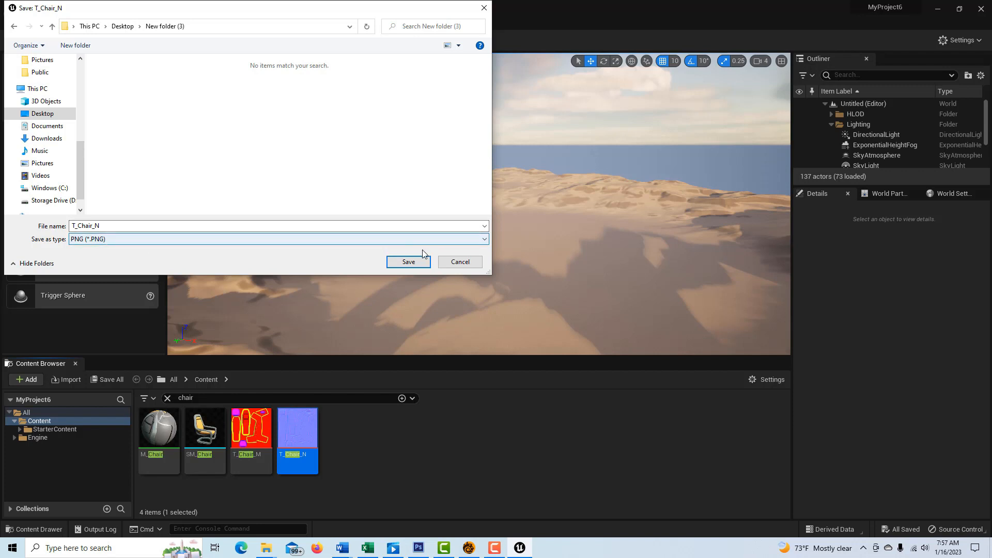
{"action": "left_click", "coordinate": [408, 262]}
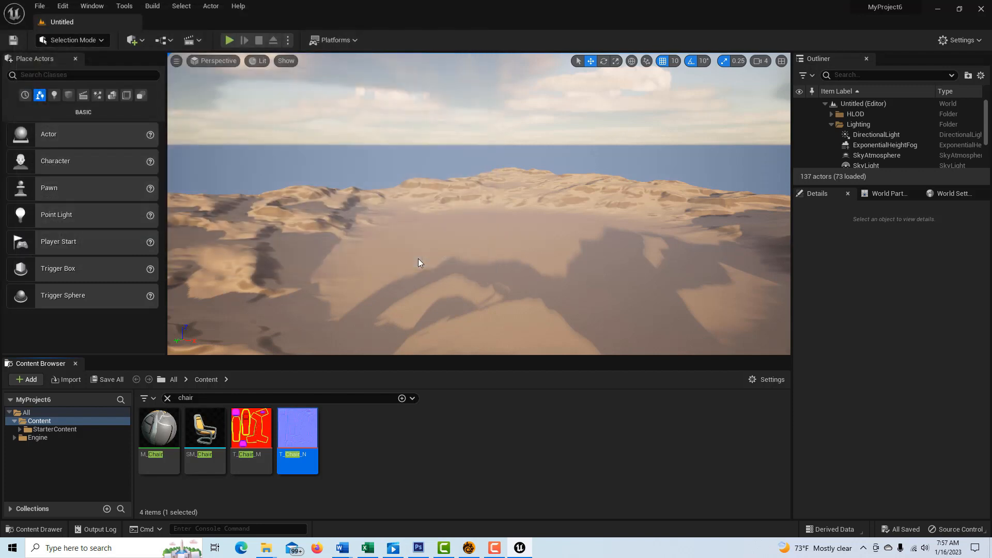
- Export the T_Chair_M texture as a PNG to New folder (3) on the Desktop
{"action": "right_click", "coordinate": [250, 434]}
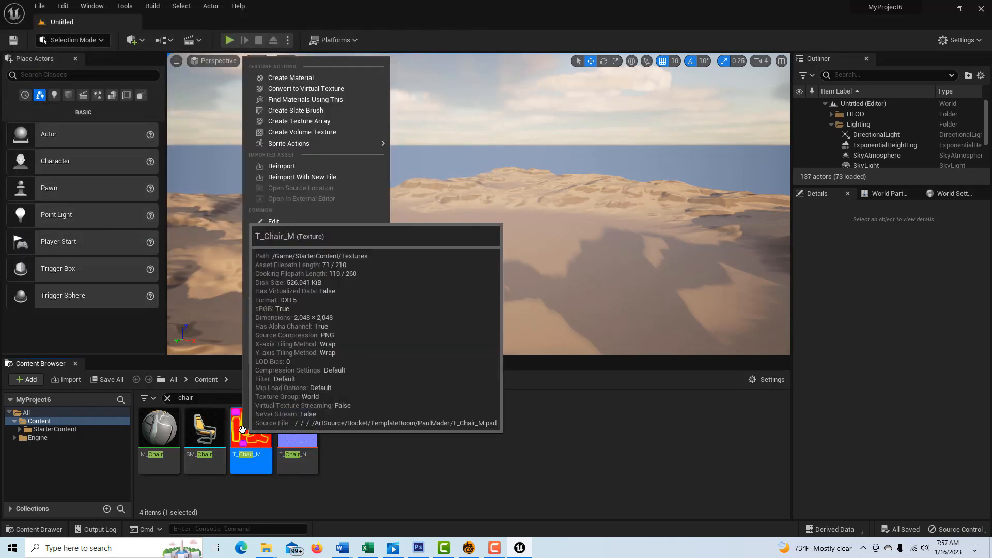
{"action": "mouse_move", "coordinate": [325, 278]}
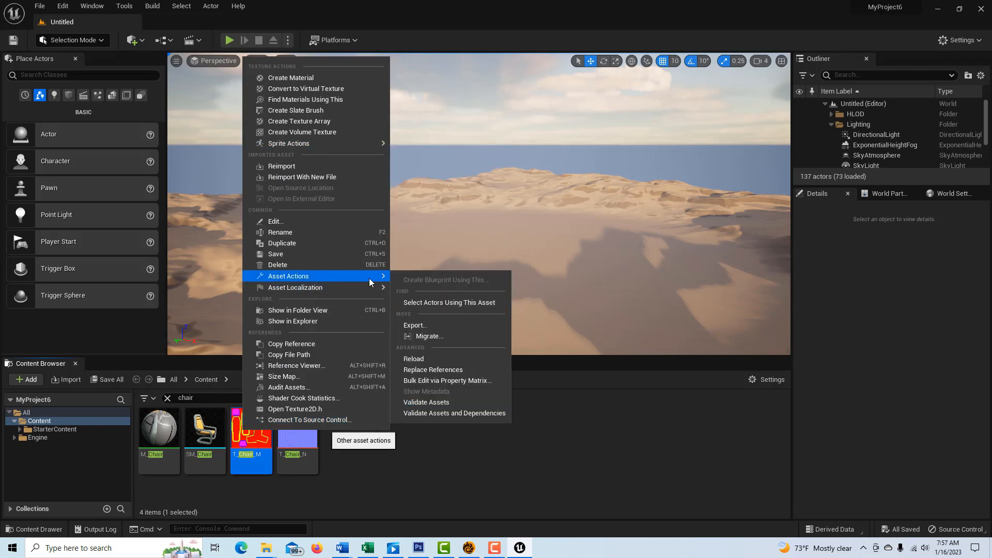
{"action": "left_click", "coordinate": [438, 326]}
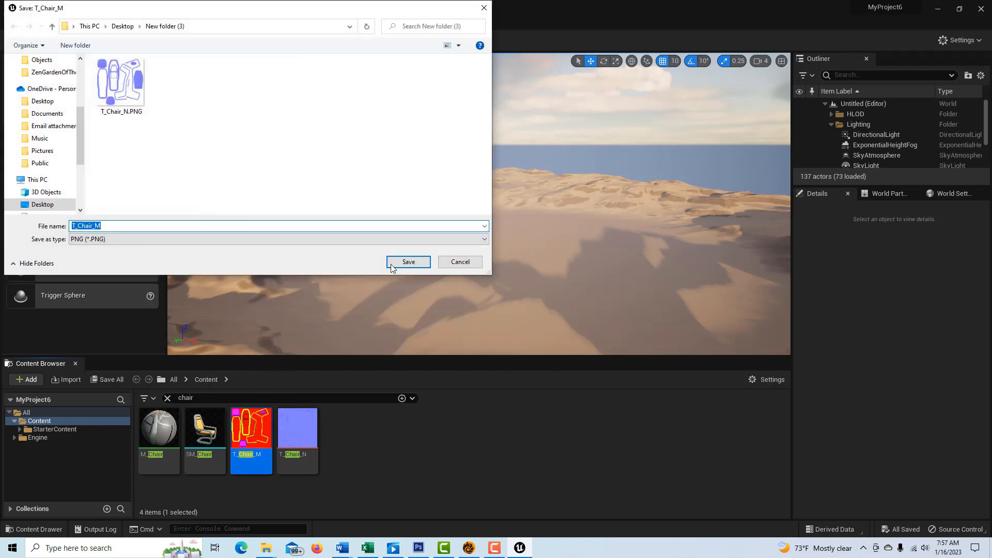
{"action": "left_click", "coordinate": [398, 264]}
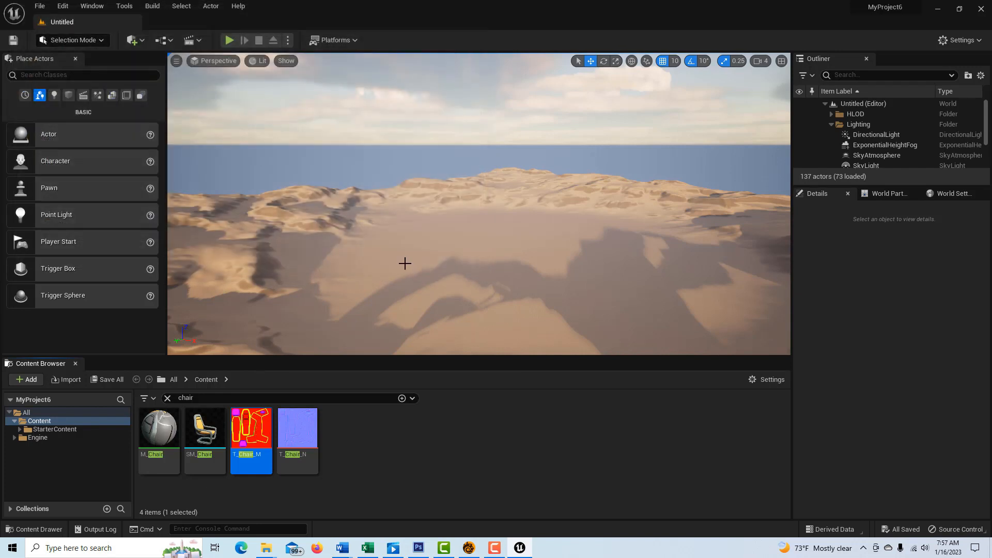
- Export the M_Chair material as a glTF file to New folder (3) with the default export options
{"action": "right_click", "coordinate": [162, 431]}
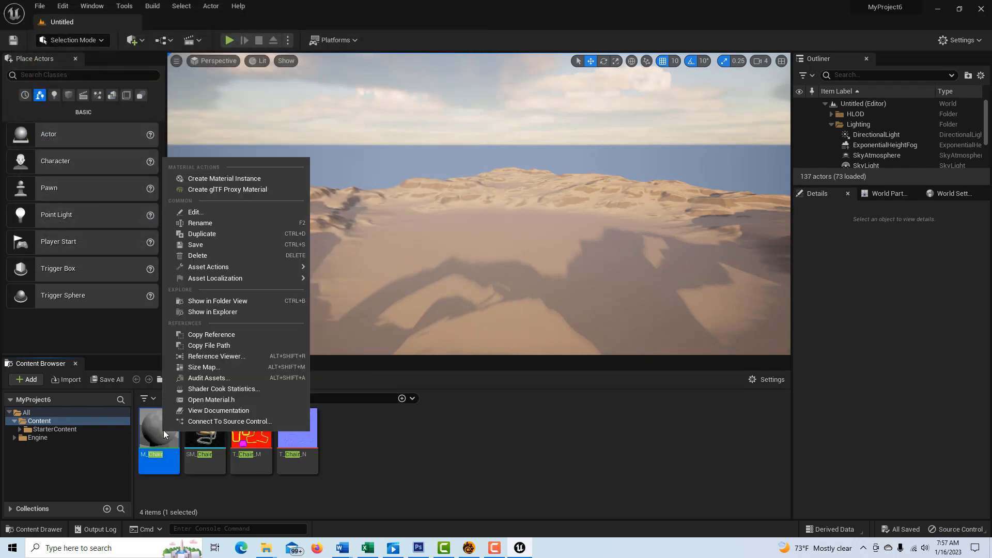
{"action": "mouse_move", "coordinate": [209, 279]}
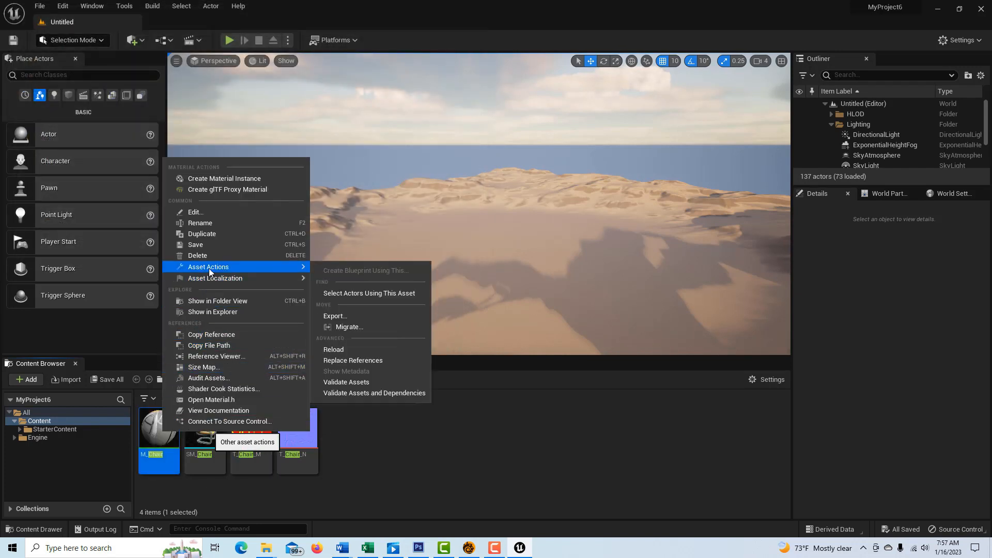
{"action": "mouse_move", "coordinate": [281, 271]}
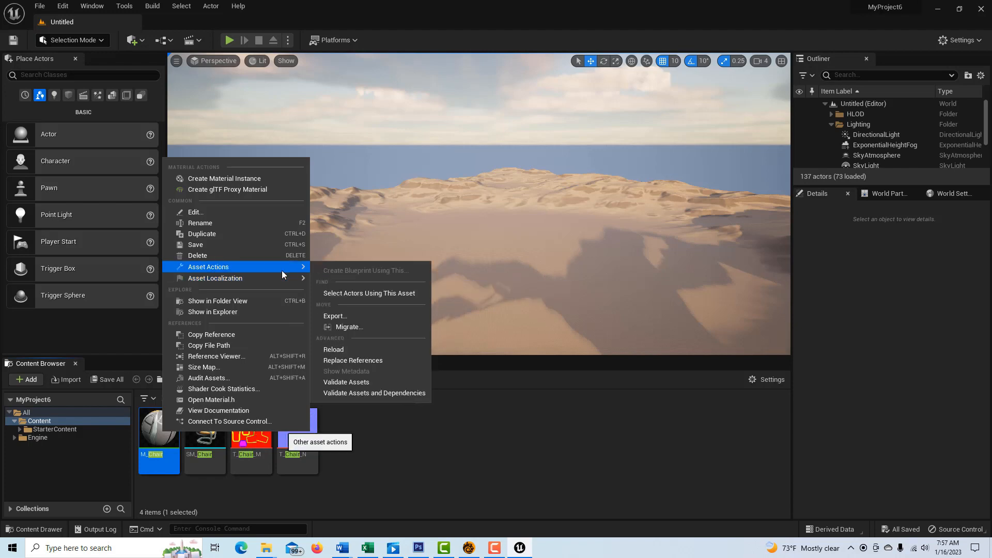
{"action": "left_click", "coordinate": [354, 320]}
{"action": "left_click", "coordinate": [408, 262]}
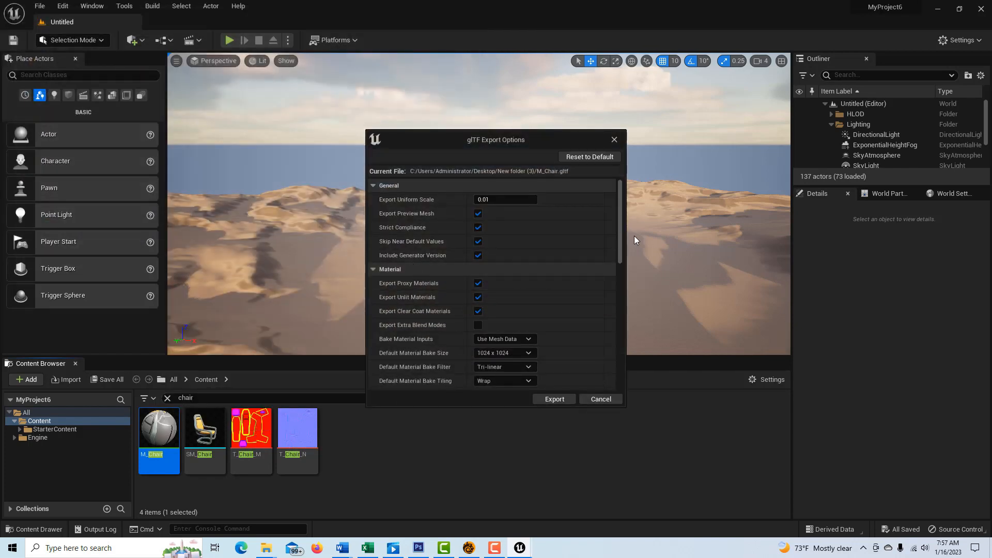
{"action": "scroll", "coordinate": [622, 250], "scroll_direction": "down", "scroll_amount": 10}
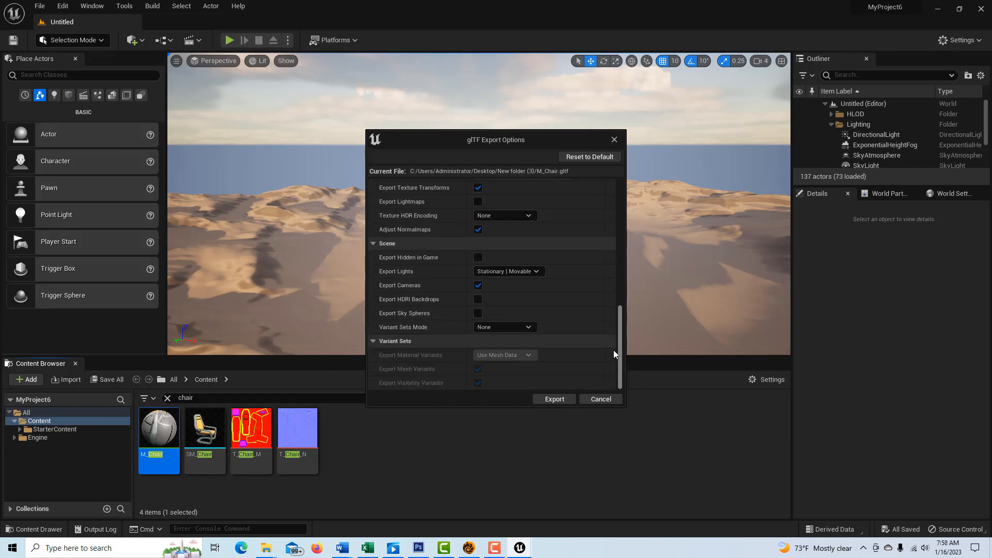
{"action": "mouse_move", "coordinate": [614, 350]}
{"action": "left_mouse_down"}
{"action": "mouse_move", "coordinate": [614, 238]}
{"action": "mouse_move", "coordinate": [625, 368]}
{"action": "left_mouse_up"}
{"action": "left_click", "coordinate": [555, 399]}
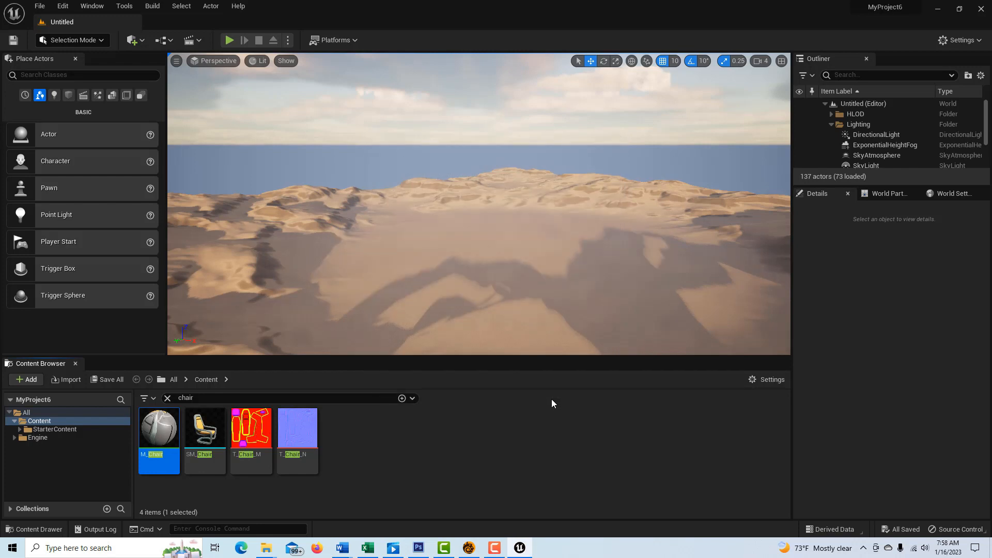
- Export the SM_Chair static mesh as an FBX file to New folder (3) with Collision turned off
{"action": "mouse_move", "coordinate": [470, 552]}
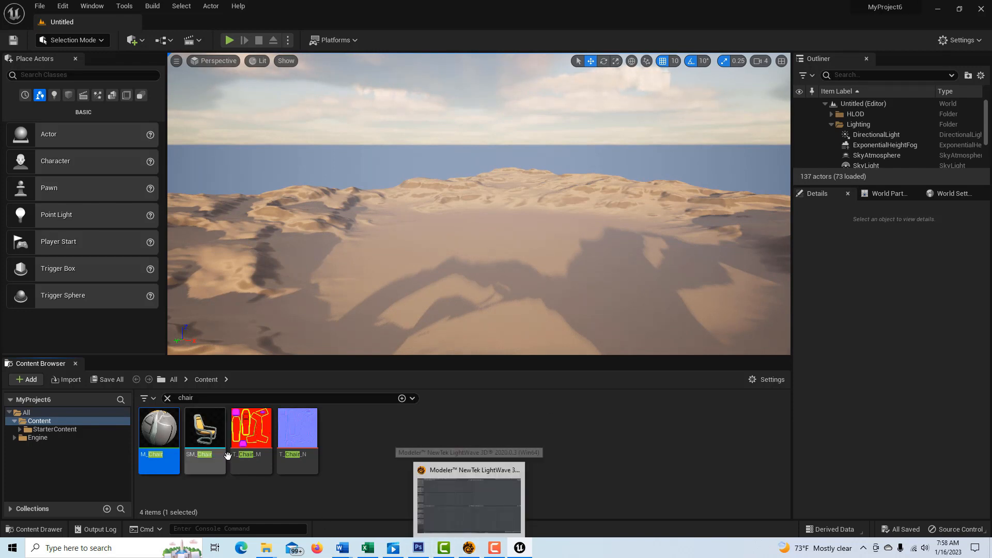
{"action": "left_click", "coordinate": [210, 434]}
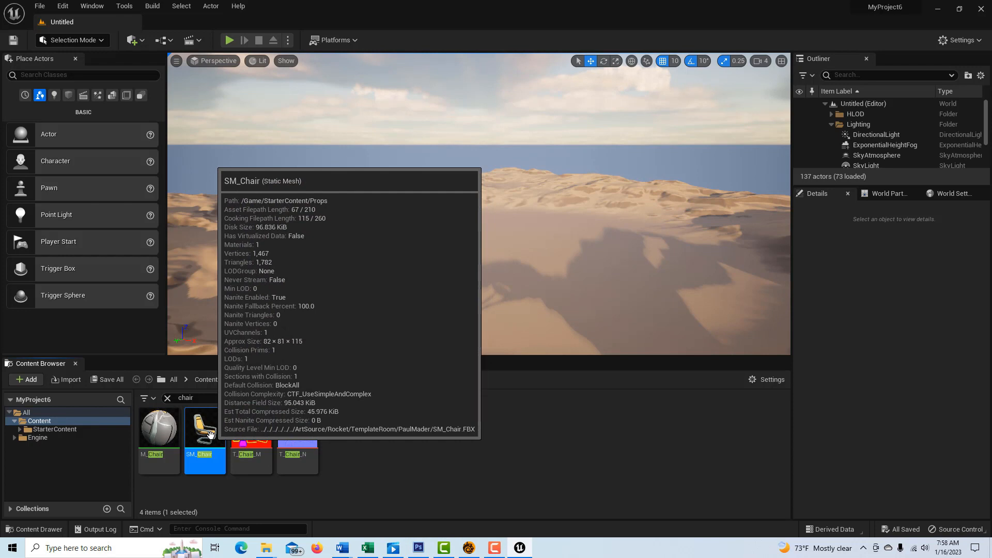
{"action": "right_click", "coordinate": [211, 434]}
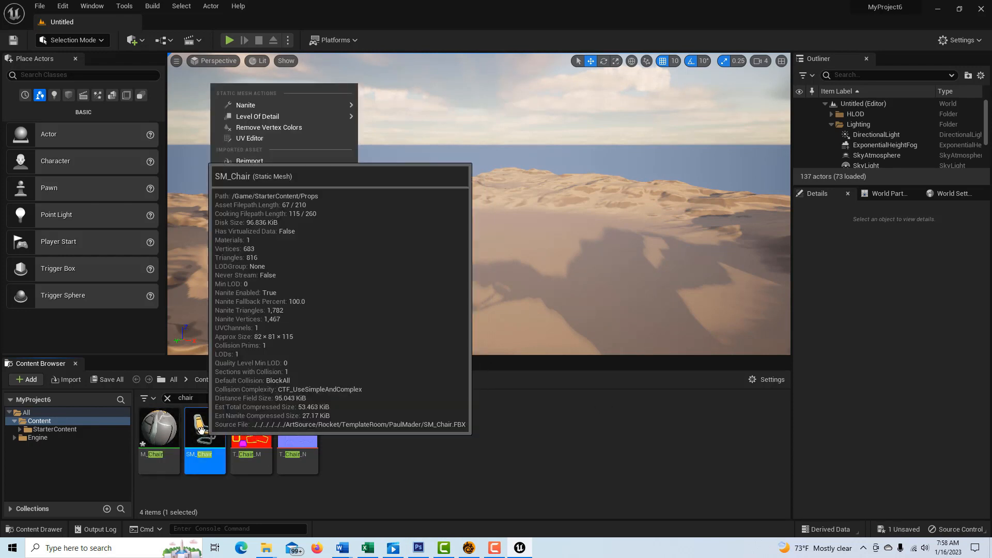
{"action": "mouse_move", "coordinate": [246, 269]}
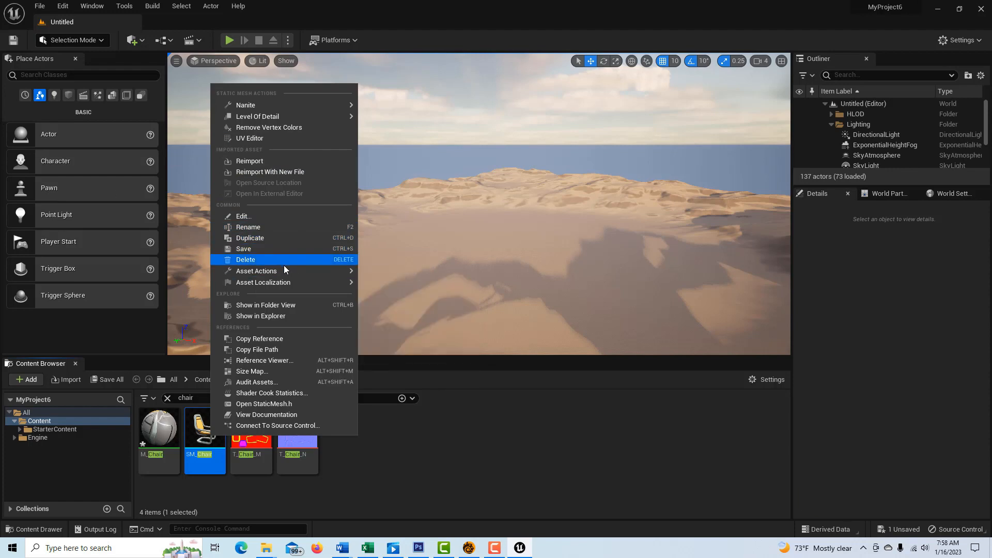
{"action": "mouse_move", "coordinate": [285, 269]}
{"action": "left_click", "coordinate": [395, 319]}
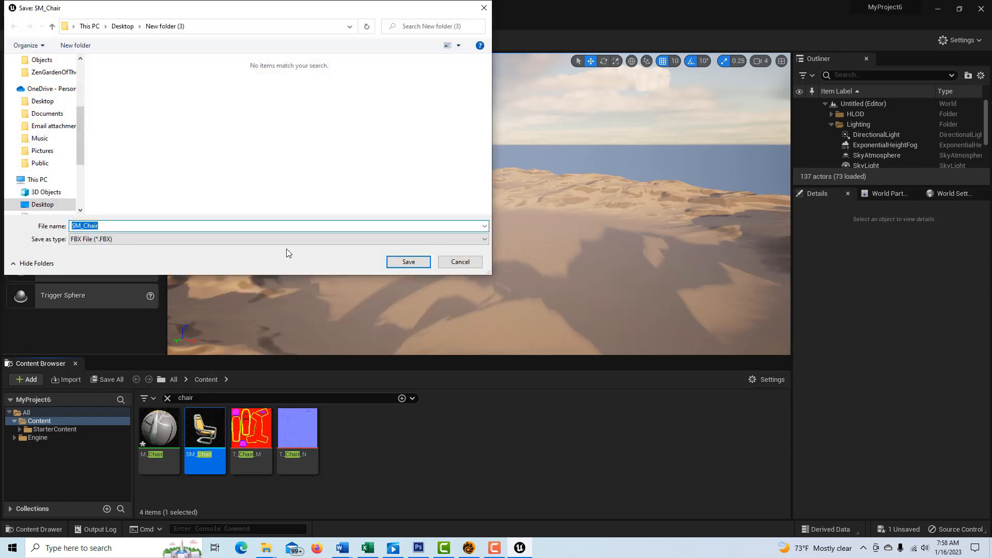
{"action": "left_click", "coordinate": [408, 262]}
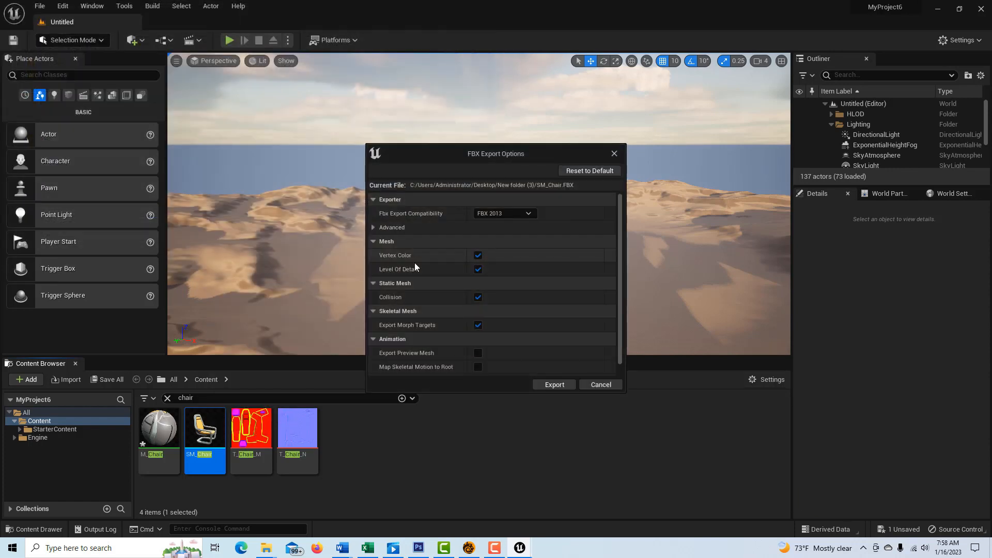
{"action": "left_click", "coordinate": [478, 298]}
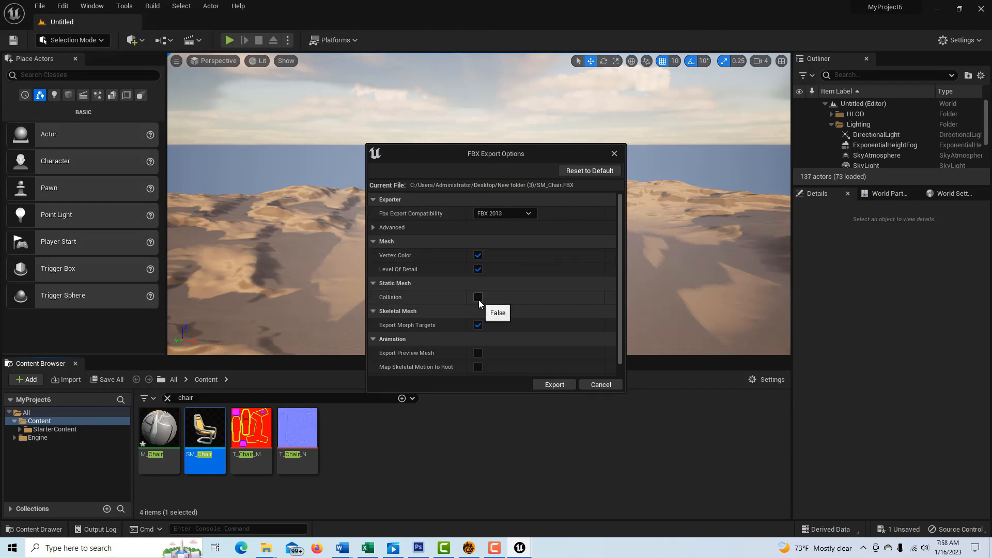
{"action": "left_click", "coordinate": [553, 386]}
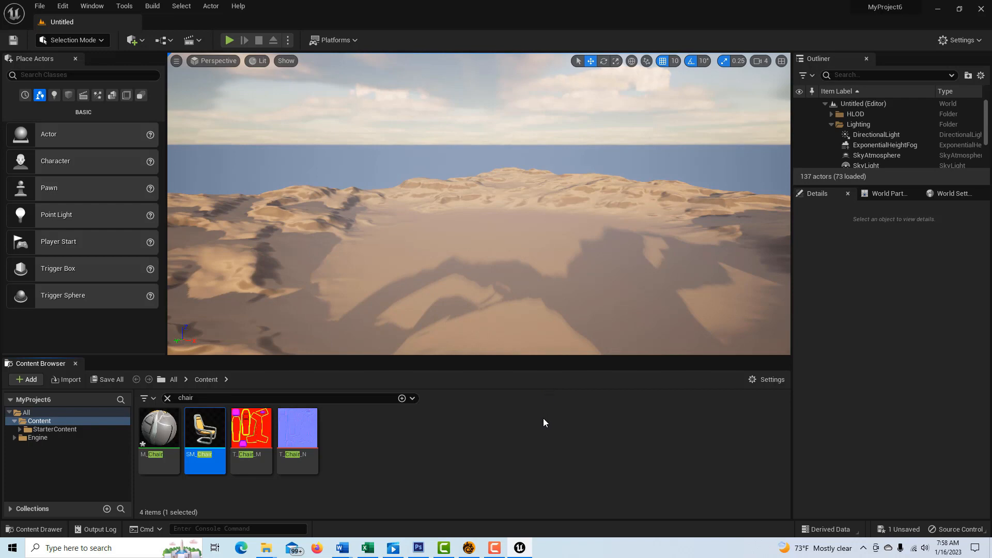
- Switch to LightWave Modeler and import SM_Chair.FBX from New folder (3) into the object through Interchange, keeping the default read settings
{"action": "left_click", "coordinate": [468, 549]}
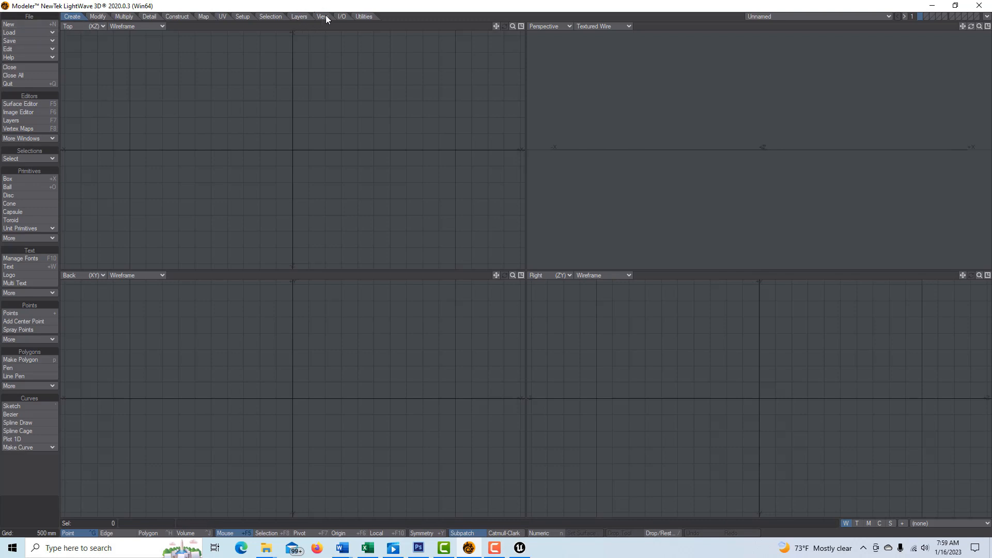
{"action": "left_click", "coordinate": [344, 16]}
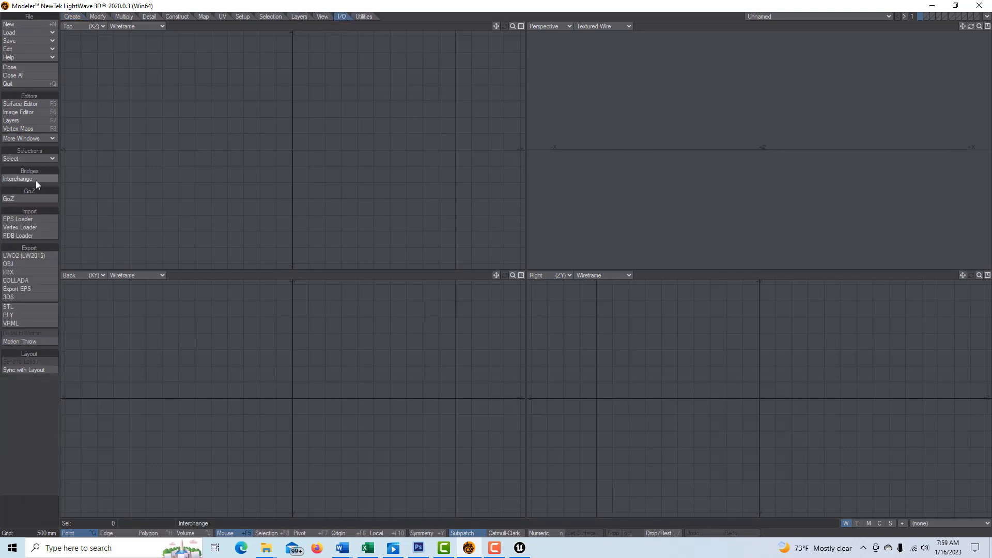
{"action": "left_click", "coordinate": [35, 181]}
{"action": "left_click", "coordinate": [74, 84]}
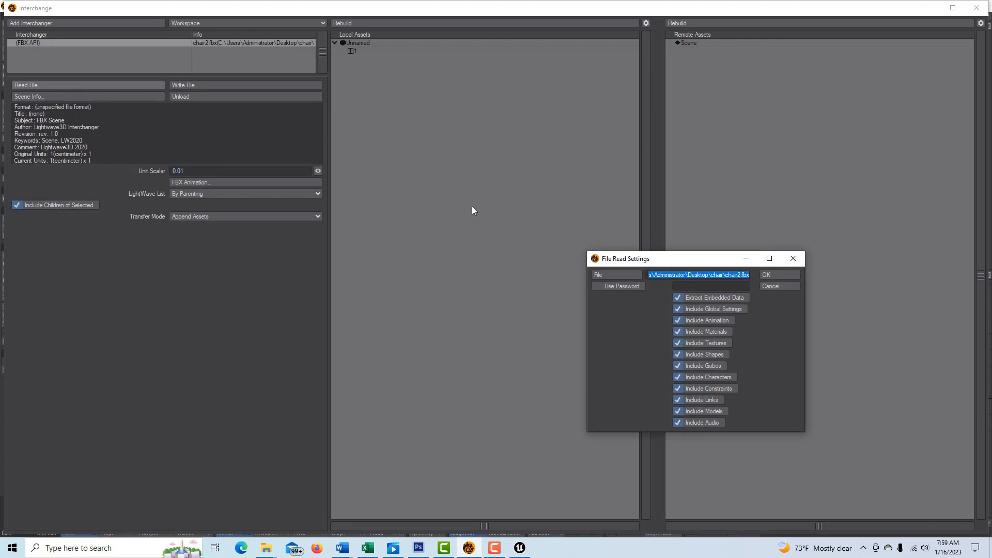
{"action": "left_click", "coordinate": [620, 276]}
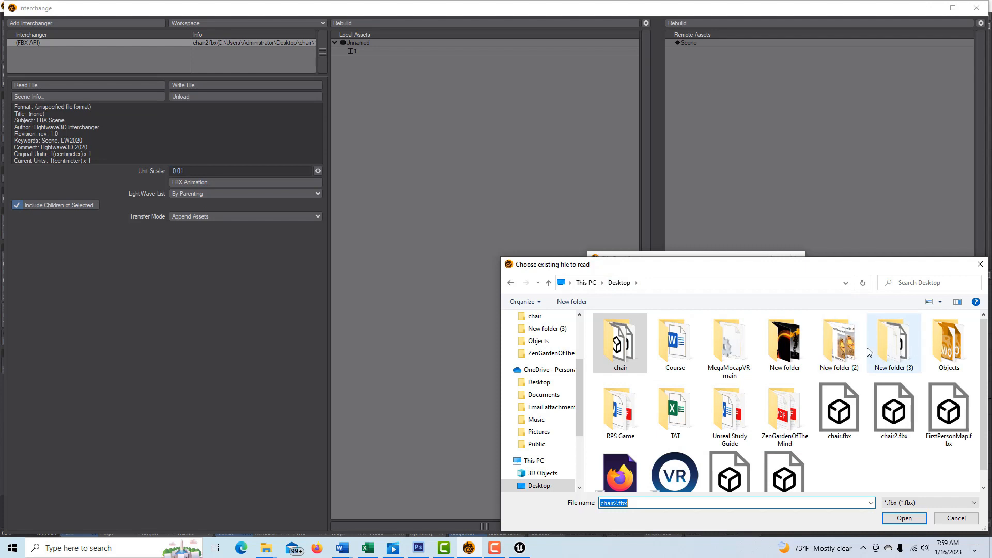
{"action": "double_click", "coordinate": [899, 351]}
{"action": "left_click", "coordinate": [636, 343]}
{"action": "left_click", "coordinate": [905, 518]}
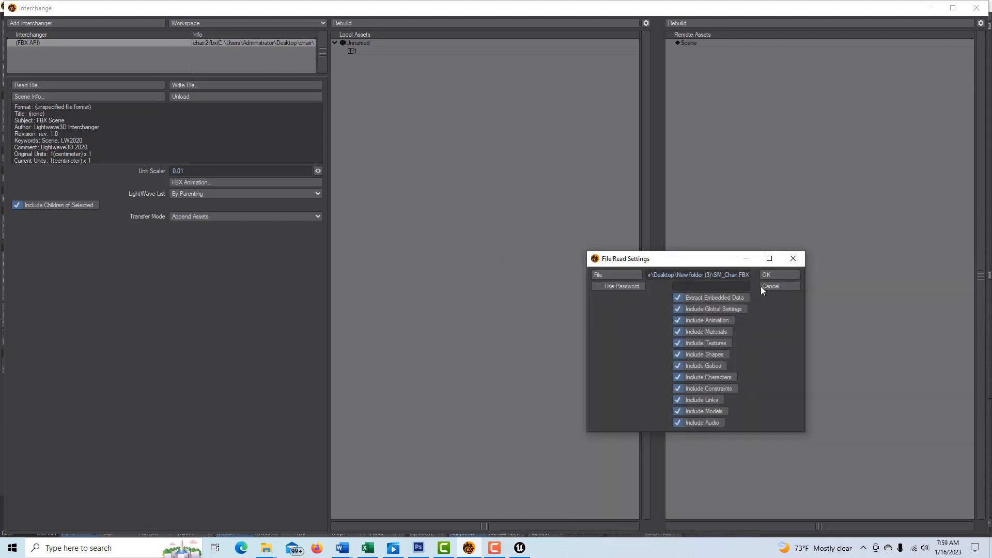
{"action": "left_click", "coordinate": [774, 274]}
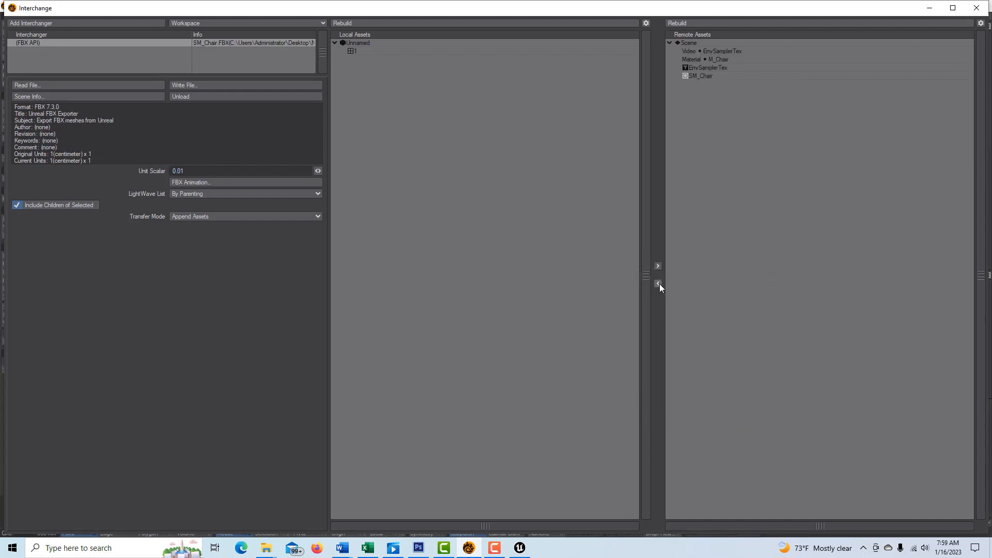
{"action": "left_click", "coordinate": [976, 8]}
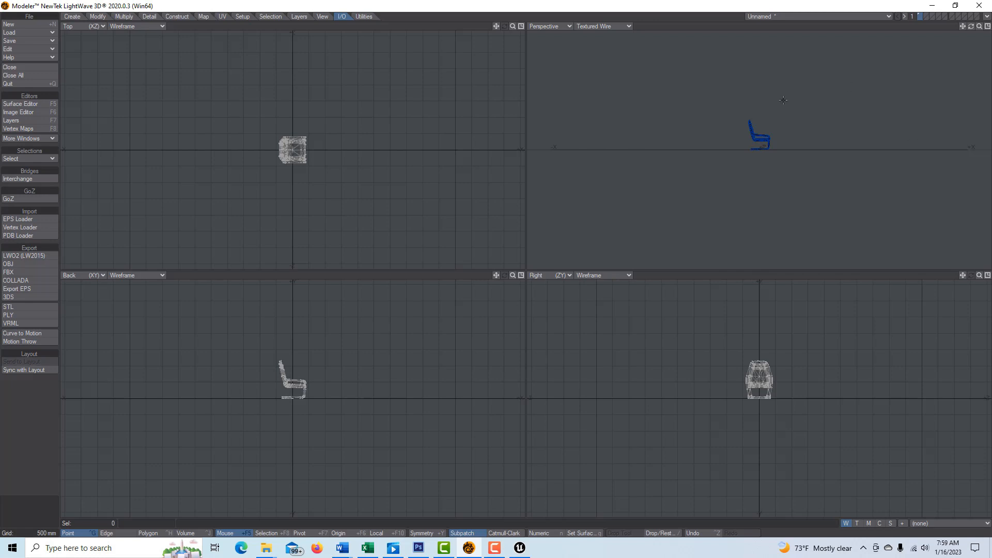
- Maximize the Perspective viewport on the chair and subdivide the mesh twice with the Metaform method and a 179° max smoothing angle
{"action": "left_click", "coordinate": [771, 280]}
{"action": "key", "text": "a"}
{"action": "left_click_drag", "start_coordinate": [963, 26], "coordinate": [910, 29]}
{"action": "mouse_move", "coordinate": [664, 121]}
{"action": "left_mouse_down"}
{"action": "mouse_move", "coordinate": [664, 168]}
{"action": "mouse_move", "coordinate": [663, 133]}
{"action": "left_mouse_up"}
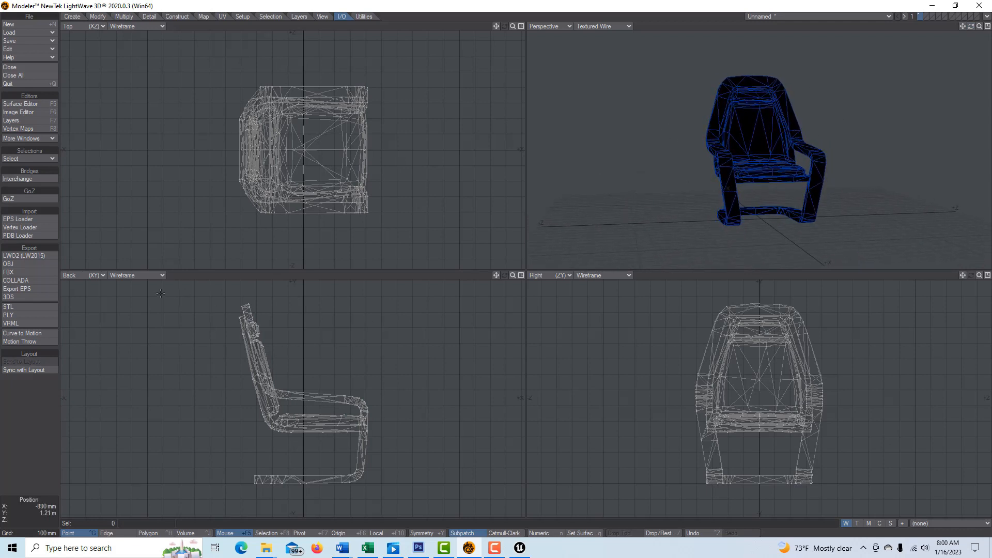
{"action": "left_click", "coordinate": [988, 26]}
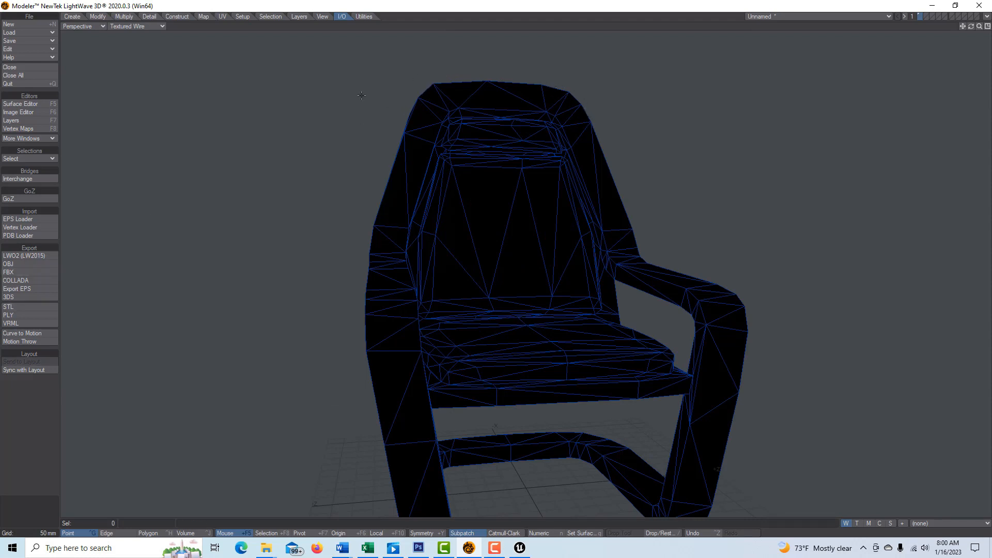
{"action": "left_click", "coordinate": [119, 17]}
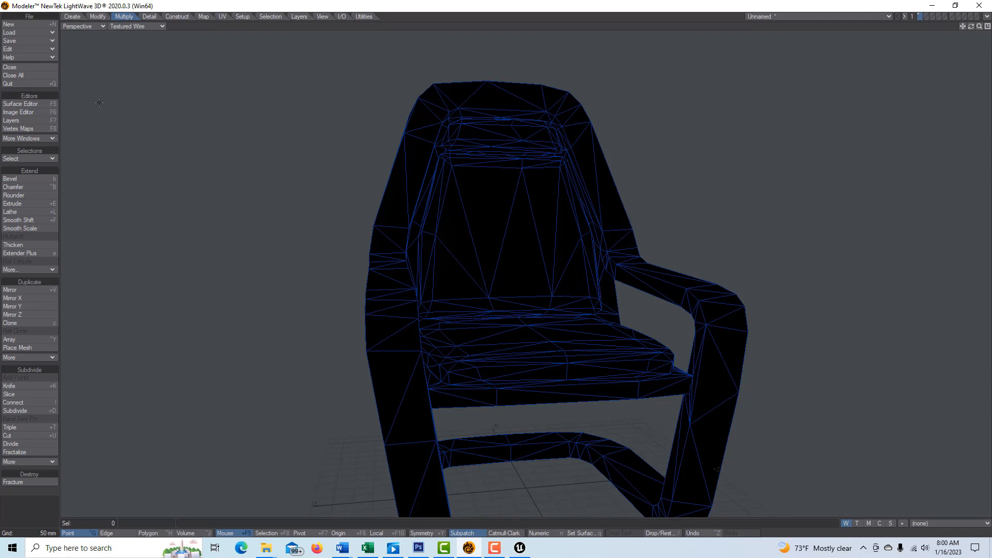
{"action": "left_click", "coordinate": [36, 411]}
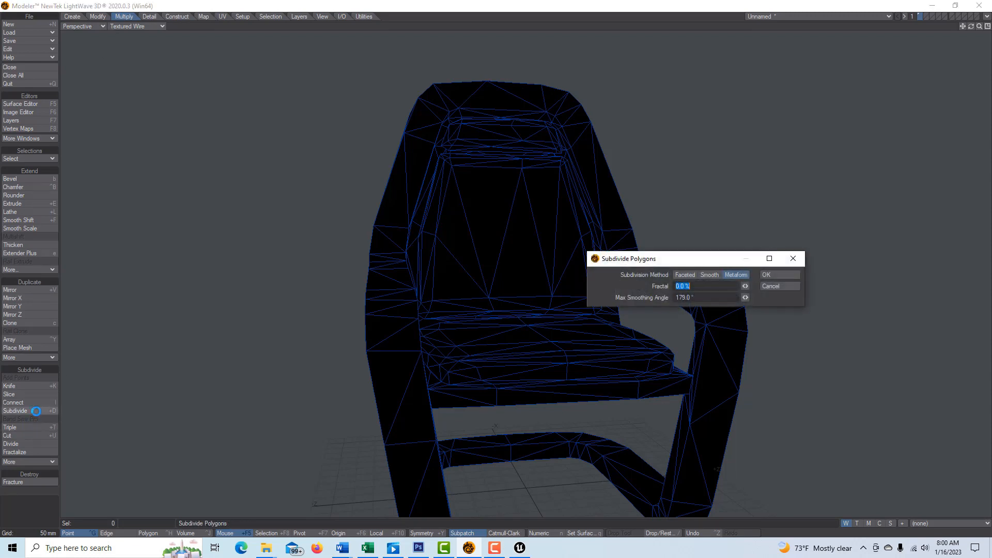
{"action": "left_click", "coordinate": [786, 275]}
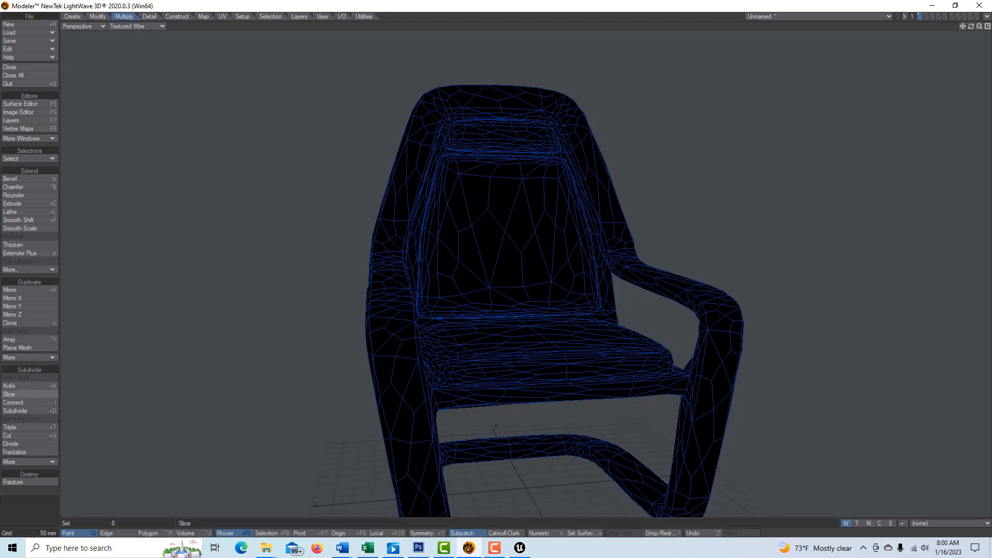
{"action": "left_click", "coordinate": [27, 410]}
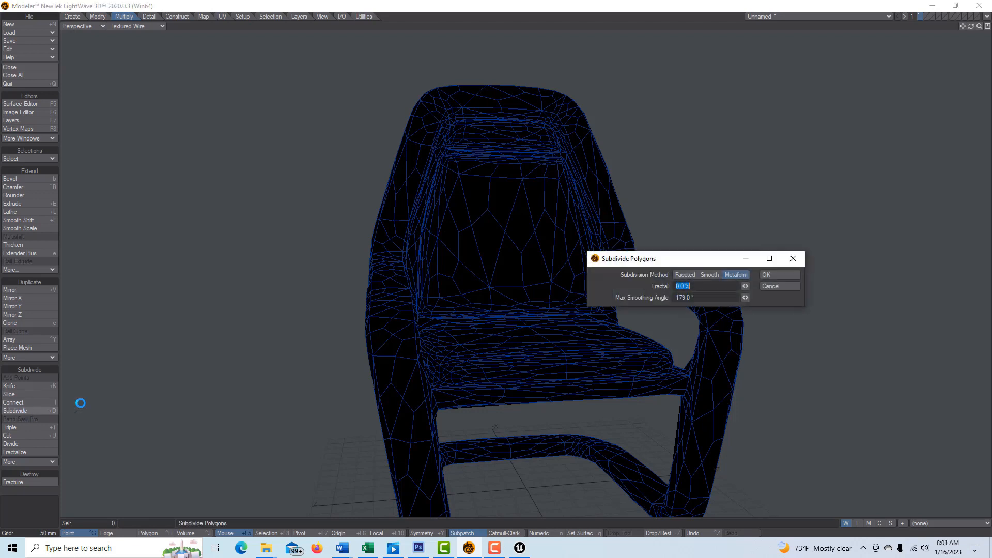
{"action": "left_click", "coordinate": [788, 276]}
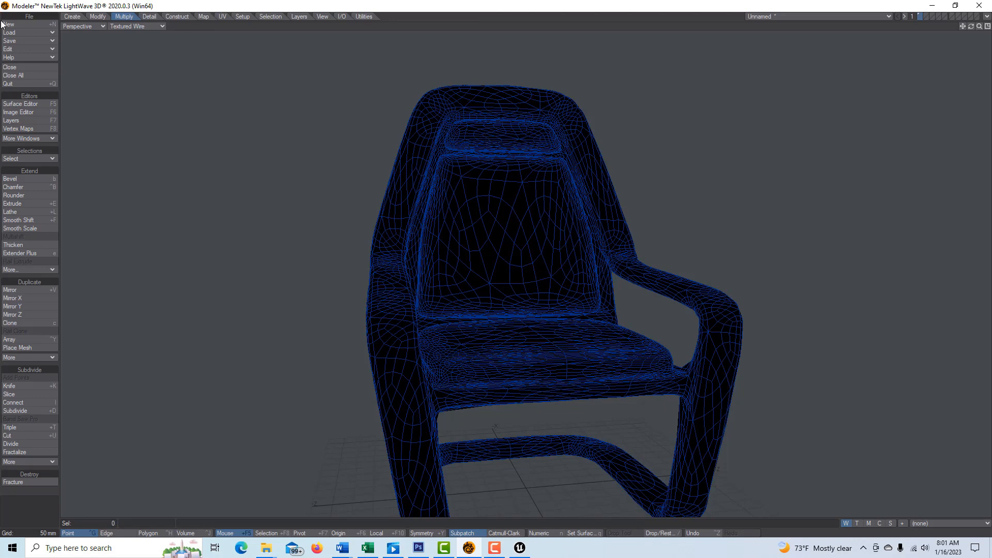
- Change the M_Chair surface's material type to Principled BSDF in the Surface Editor
{"action": "left_click", "coordinate": [33, 104]}
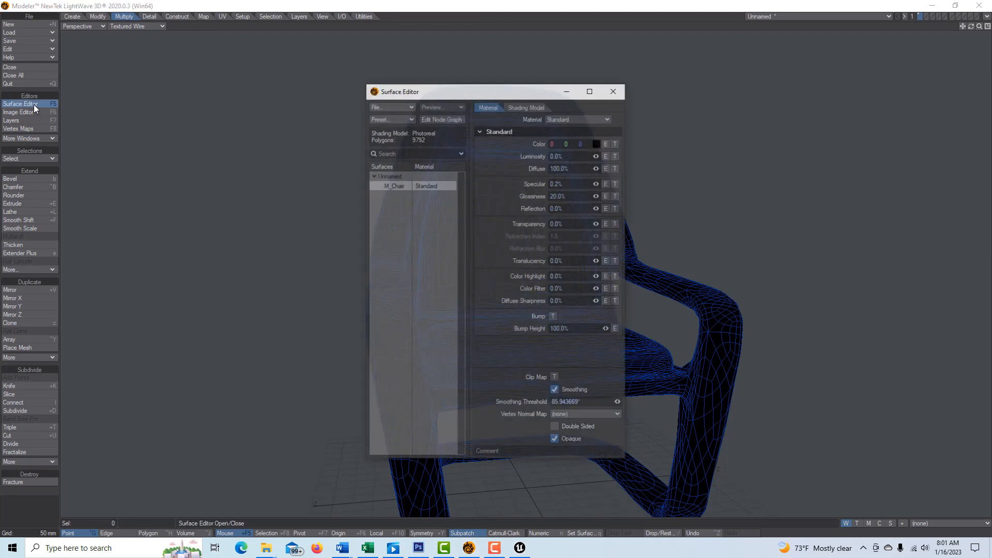
{"action": "left_click", "coordinate": [609, 121]}
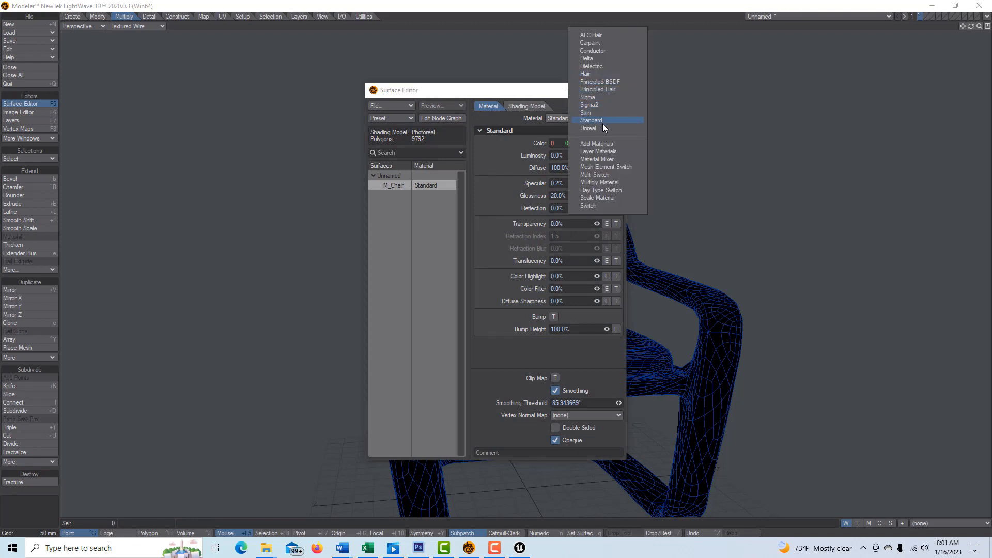
{"action": "left_click", "coordinate": [613, 82]}
{"action": "left_click_drag", "start_coordinate": [515, 92], "coordinate": [265, 123]}
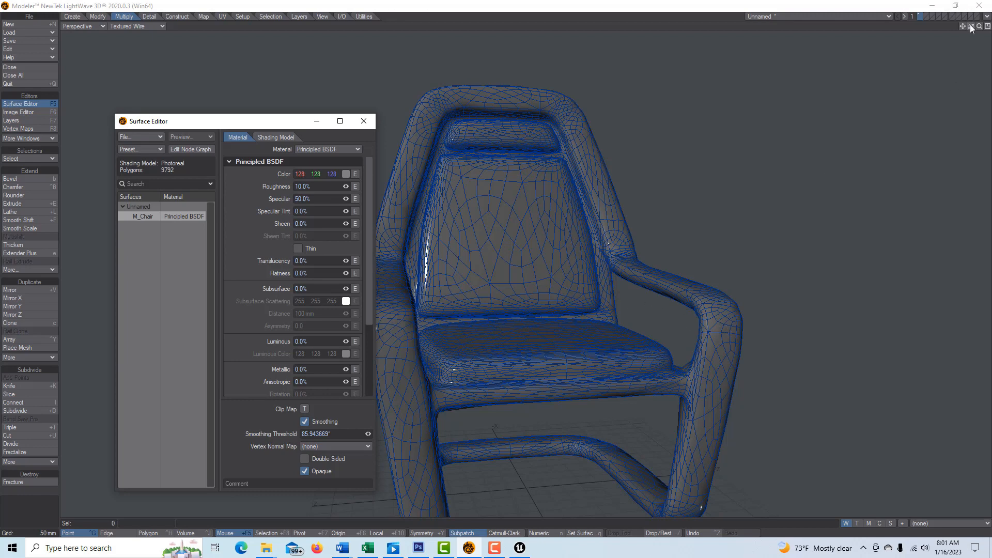
{"action": "left_click_drag", "start_coordinate": [971, 26], "coordinate": [971, 26]}
{"action": "mouse_move", "coordinate": [596, 458]}
{"action": "left_mouse_down", "text": "alt"}
{"action": "mouse_move", "coordinate": [649, 348]}
{"action": "mouse_move", "coordinate": [645, 337]}
{"action": "mouse_move", "coordinate": [700, 381]}
{"action": "mouse_move", "coordinate": [589, 461]}
{"action": "left_mouse_up", "text": "alt"}
{"action": "left_click_drag", "start_coordinate": [971, 26], "coordinate": [971, 57]}
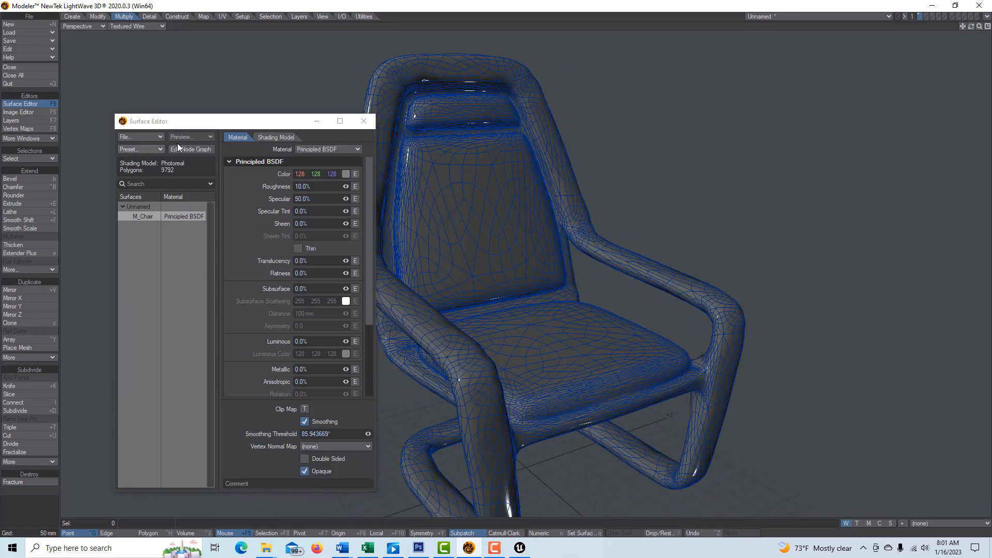
- Open M_Chair's node graph, place the Principled BSDF node nearer the Surface node and delete the Standard node
{"action": "left_click", "coordinate": [185, 149]}
{"action": "left_click_drag", "start_coordinate": [578, 202], "coordinate": [767, 230]}
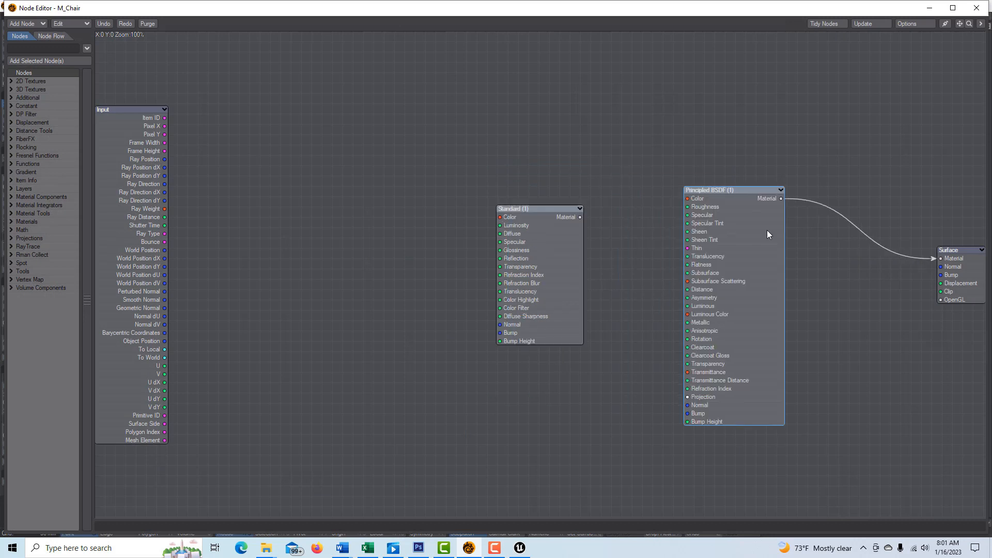
{"action": "left_click", "coordinate": [557, 252]}
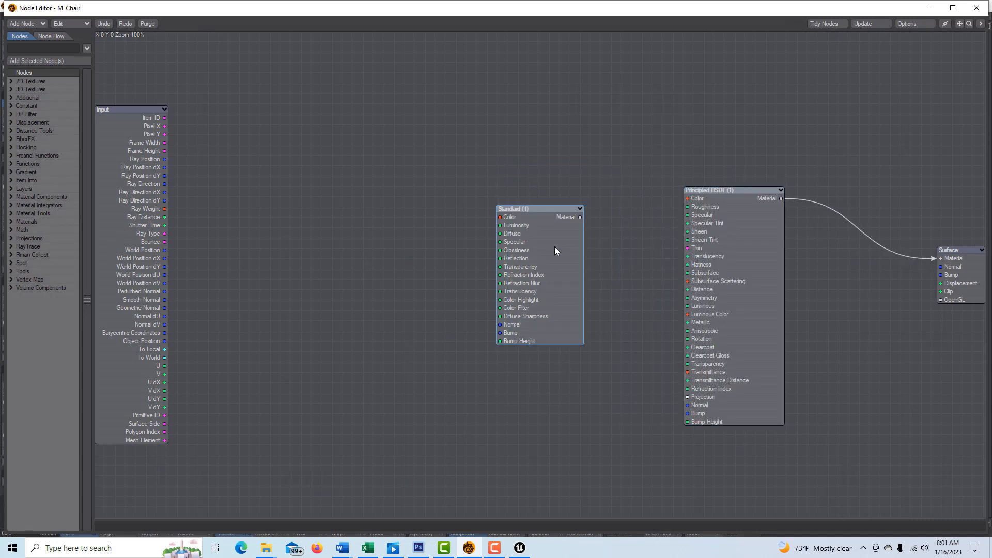
{"action": "key", "text": "Delete"}
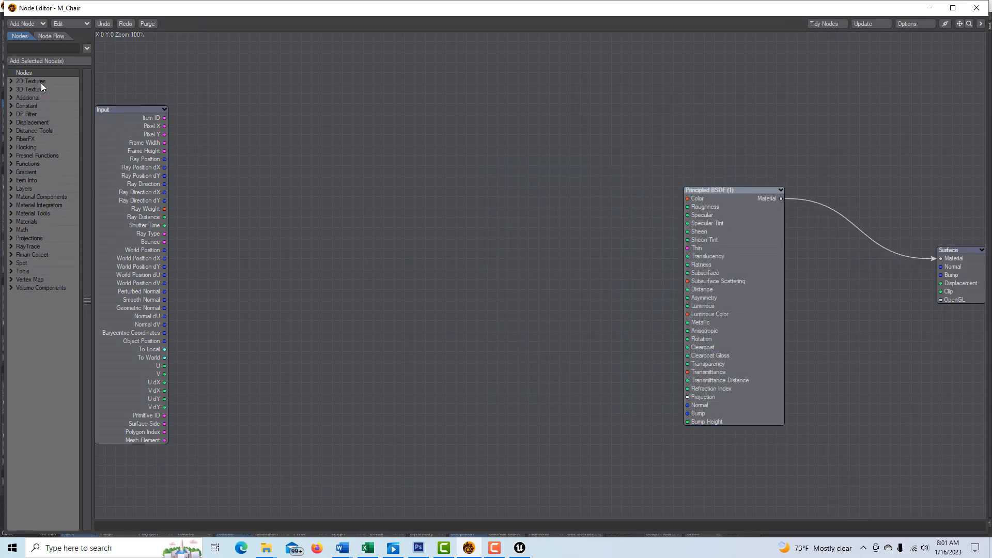
- Add an Image node to the M_Chair node graph and make a copy of it
{"action": "type", "text": "image"}
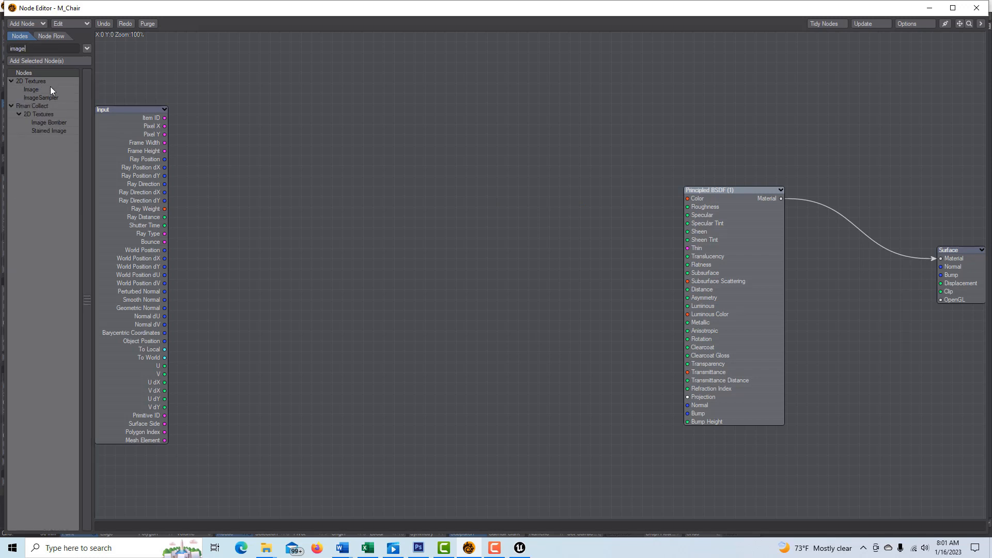
{"action": "double_click", "coordinate": [51, 86]}
{"action": "right_click", "coordinate": [540, 237]}
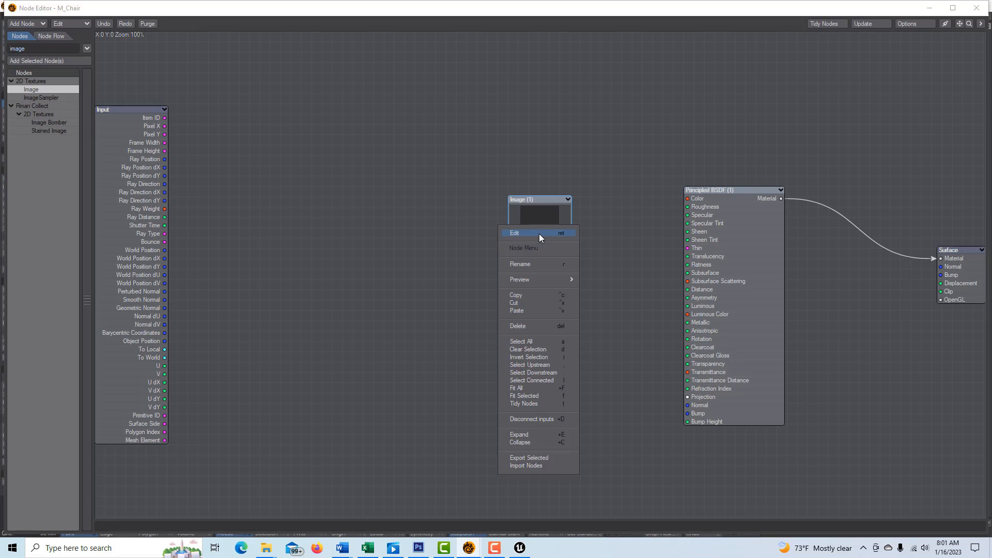
{"action": "left_click", "coordinate": [555, 293]}
{"action": "right_click", "coordinate": [609, 250]}
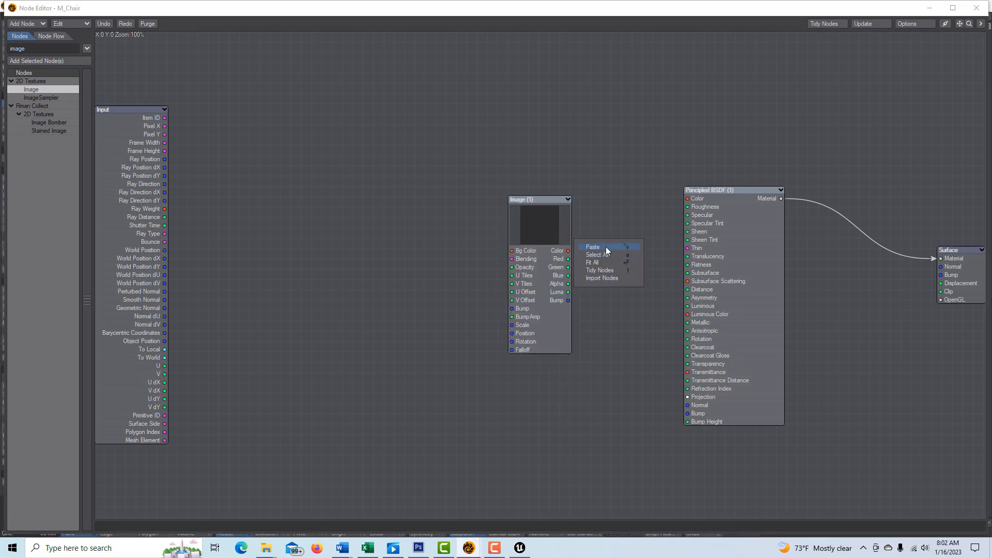
{"action": "left_click", "coordinate": [606, 247]}
- Add a NormalMap node to the graph and spread the new nodes apart so none overlap
{"action": "double_click", "coordinate": [42, 51]}
{"action": "type", "text": "norma"}
{"action": "left_click", "coordinate": [46, 89]}
{"action": "double_click", "coordinate": [46, 89]}
{"action": "left_click_drag", "start_coordinate": [544, 261], "coordinate": [443, 334]}
{"action": "left_click_drag", "start_coordinate": [552, 327], "coordinate": [333, 110]}
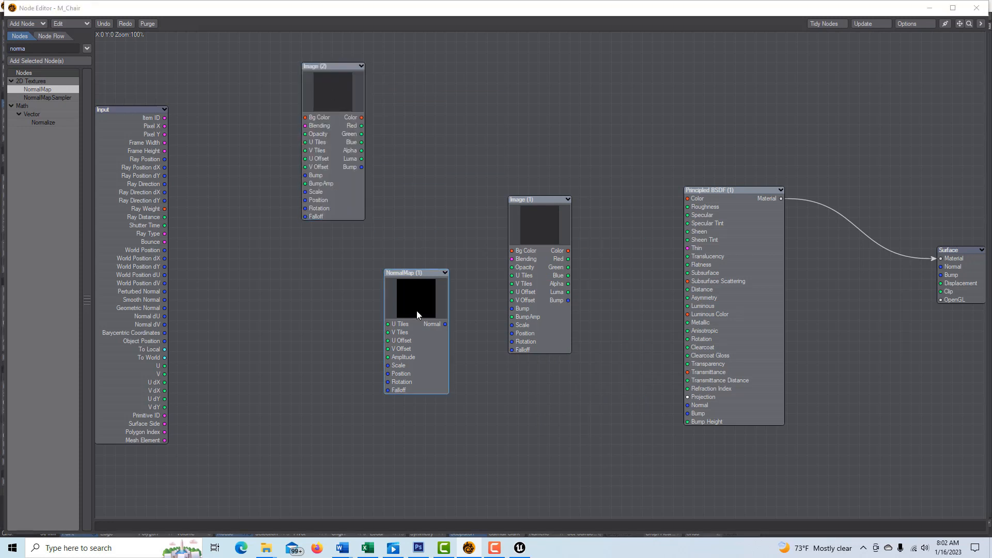
- Load T_Chair_N.PNG from New folder (3) as the NormalMap node's image
{"action": "double_click", "coordinate": [416, 311]}
{"action": "left_click", "coordinate": [412, 168]}
{"action": "left_click", "coordinate": [456, 184]}
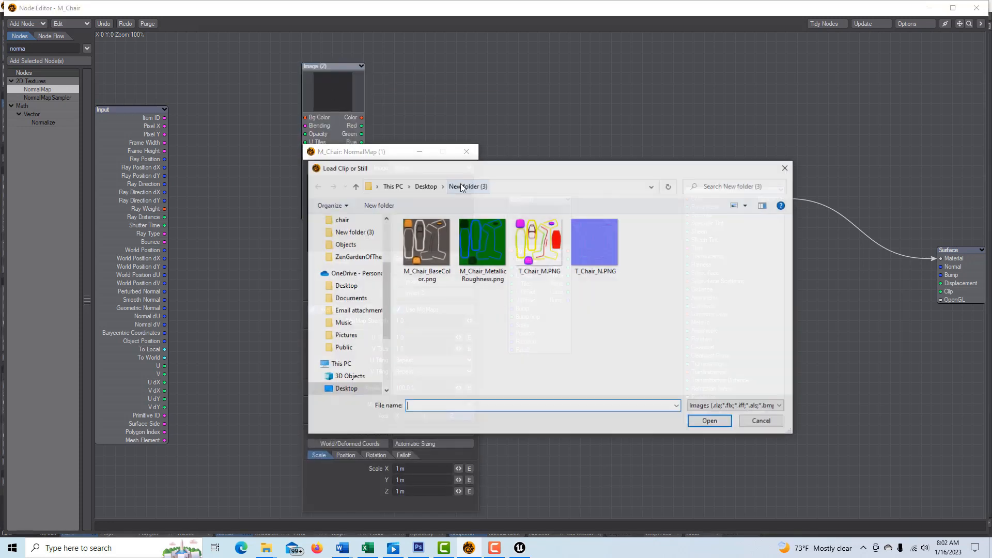
{"action": "left_click", "coordinate": [603, 250]}
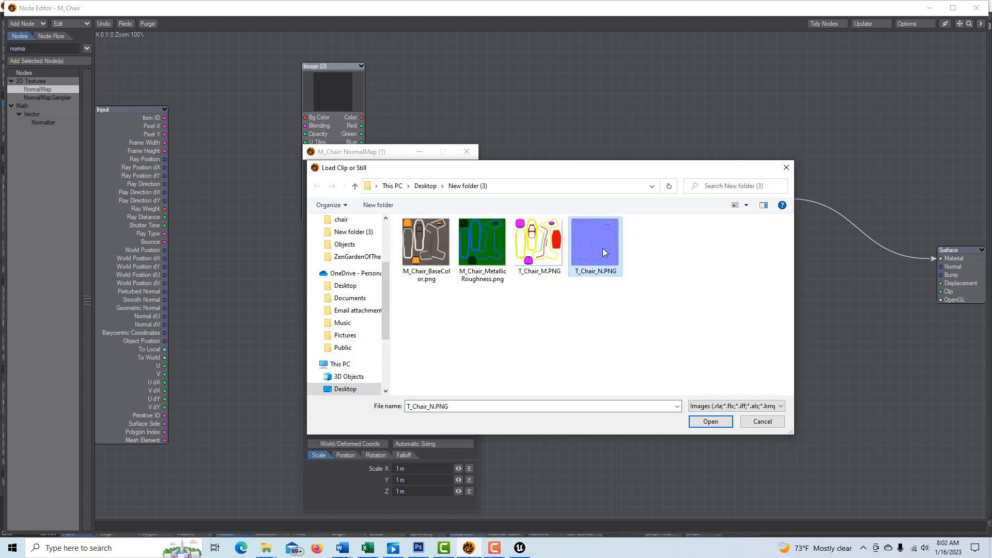
{"action": "left_click", "coordinate": [710, 422]}
{"action": "left_click_drag", "start_coordinate": [389, 152], "coordinate": [497, 172]}
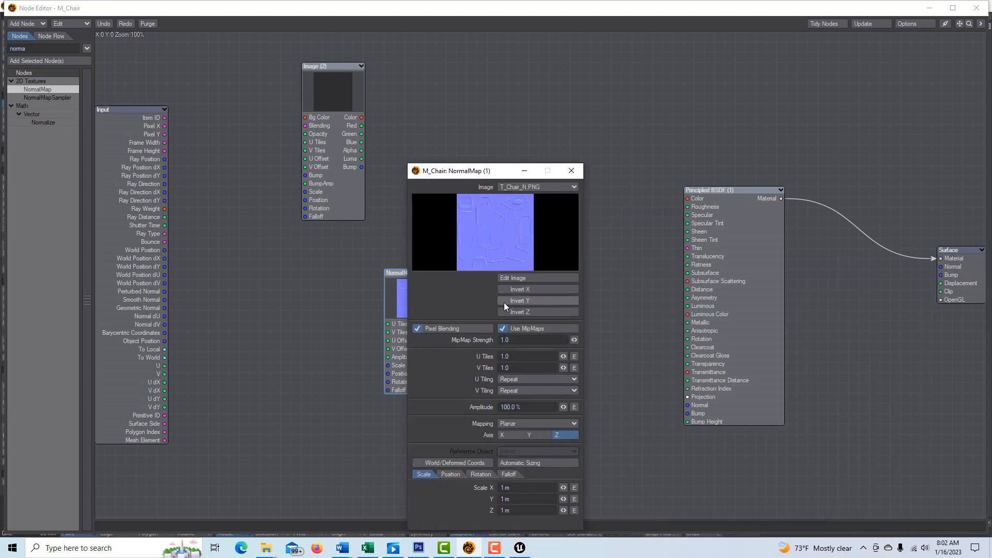
- Turn on Invert Y for the normal map and set T_Chair_N.PNG's RGB and alpha color spaces to Linear
{"action": "left_click", "coordinate": [547, 280]}
{"action": "left_click", "coordinate": [603, 234]}
{"action": "left_click", "coordinate": [602, 240]}
{"action": "left_click", "coordinate": [604, 245]}
{"action": "left_click", "coordinate": [603, 251]}
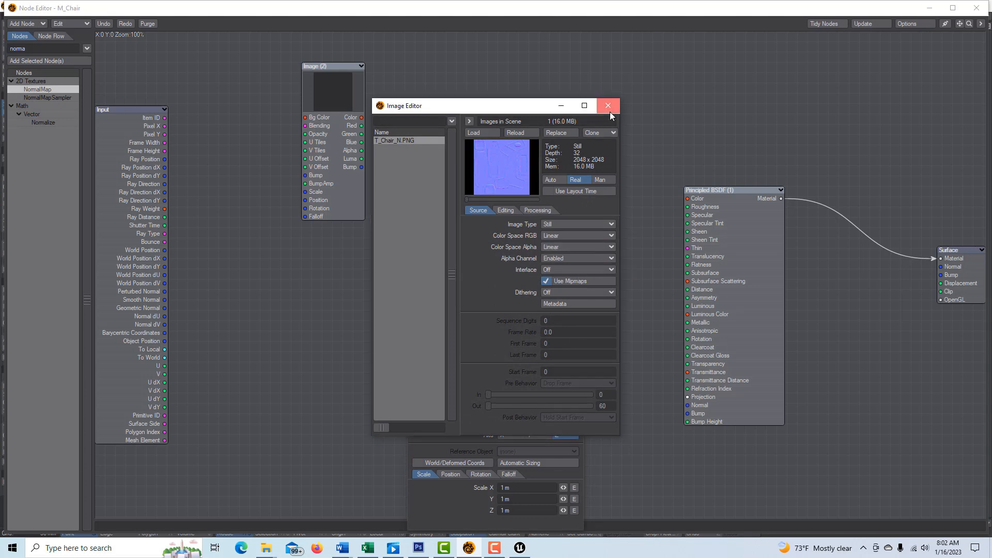
{"action": "left_click", "coordinate": [608, 106]}
- Set the NormalMap node to UV Map mapping with the chair's UV map and connect its Normal output to the Surface node's Normal input
{"action": "left_click", "coordinate": [572, 425]}
{"action": "left_click", "coordinate": [576, 465]}
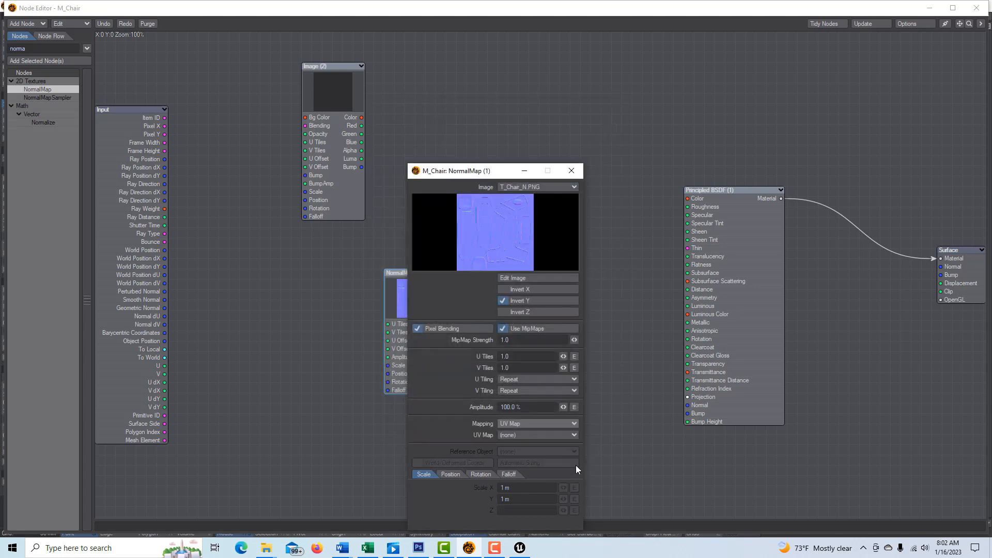
{"action": "left_click", "coordinate": [571, 436]}
{"action": "left_click", "coordinate": [568, 443]}
{"action": "left_click", "coordinate": [526, 171]}
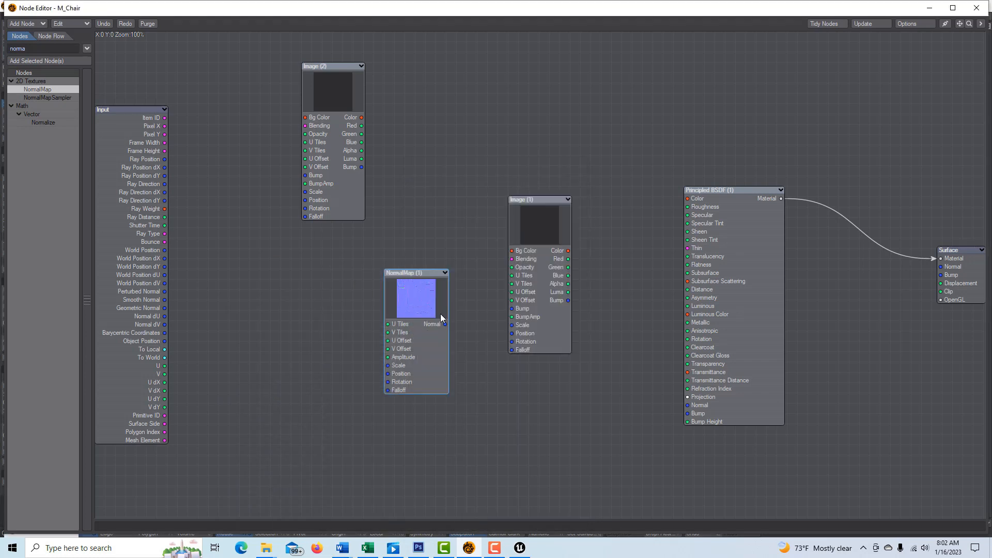
{"action": "left_click_drag", "start_coordinate": [408, 311], "coordinate": [939, 267]}
- Load M_Chair_MetallicRoughness.png from New folder (3) as the image of the Image (1) node
{"action": "double_click", "coordinate": [526, 220]}
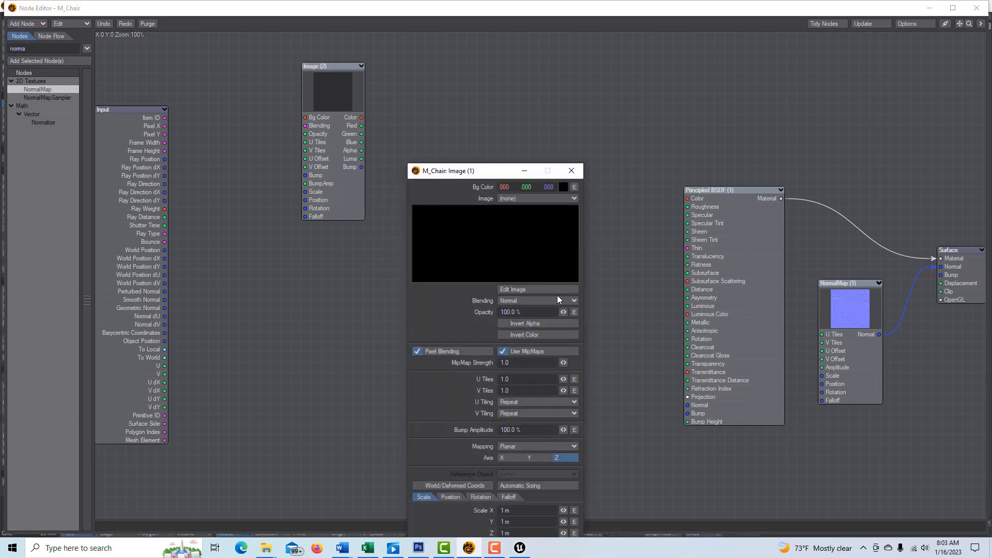
{"action": "left_click", "coordinate": [571, 199]}
{"action": "left_click", "coordinate": [573, 215]}
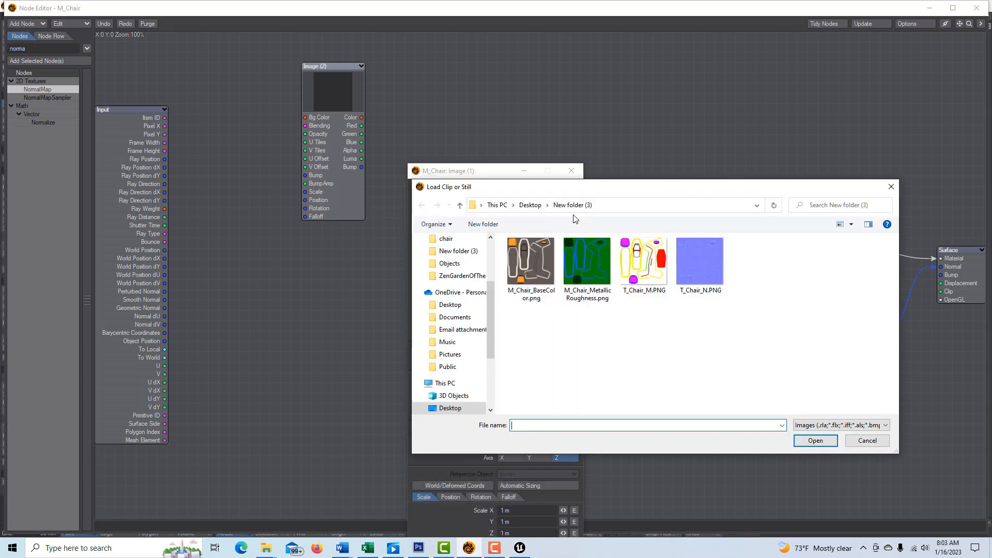
{"action": "left_click", "coordinate": [581, 261]}
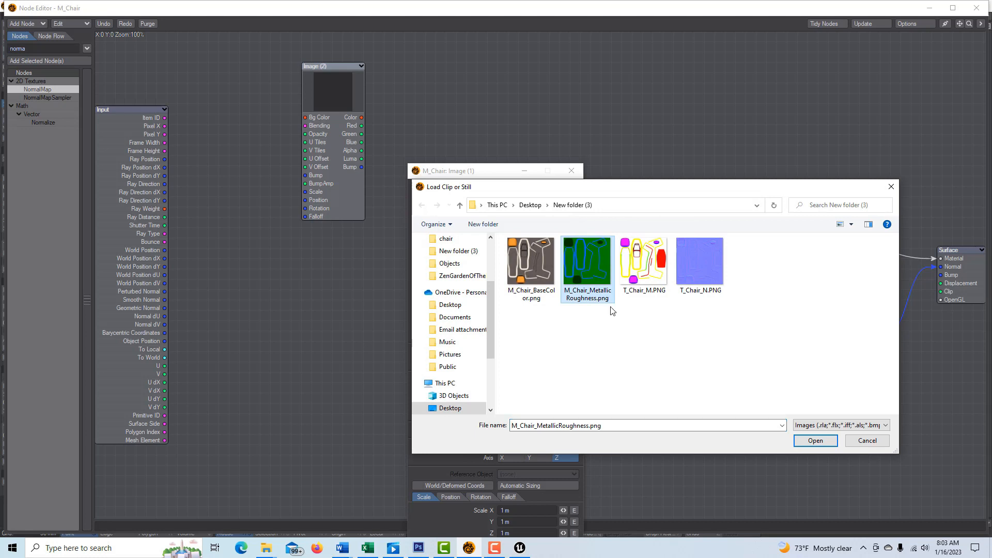
{"action": "left_click", "coordinate": [816, 441]}
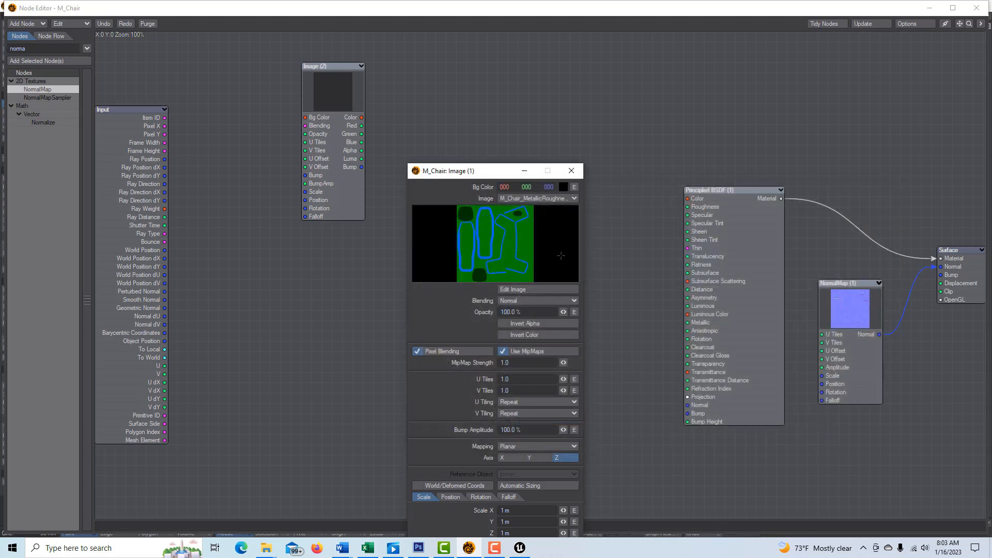
- Set the Image (1) node's mapping to UV Map using LightMapUV and reposition the node in the graph
{"action": "left_click_drag", "start_coordinate": [490, 176], "coordinate": [508, 120]}
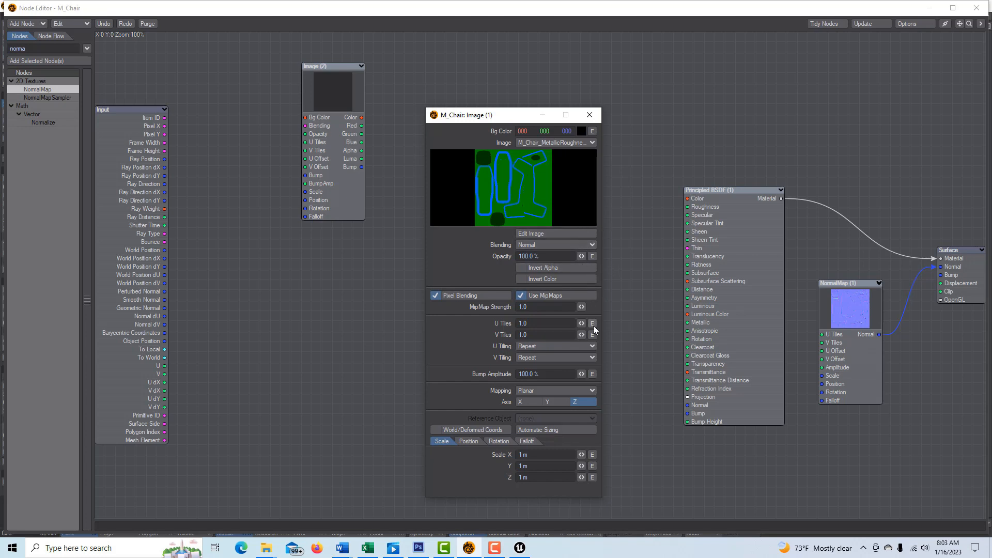
{"action": "left_click", "coordinate": [585, 390]}
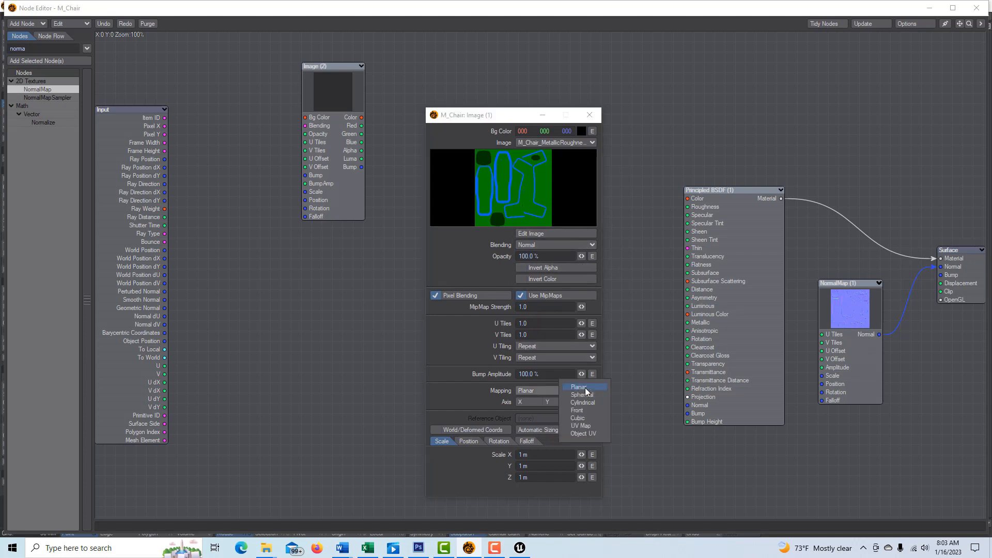
{"action": "left_click", "coordinate": [577, 426]}
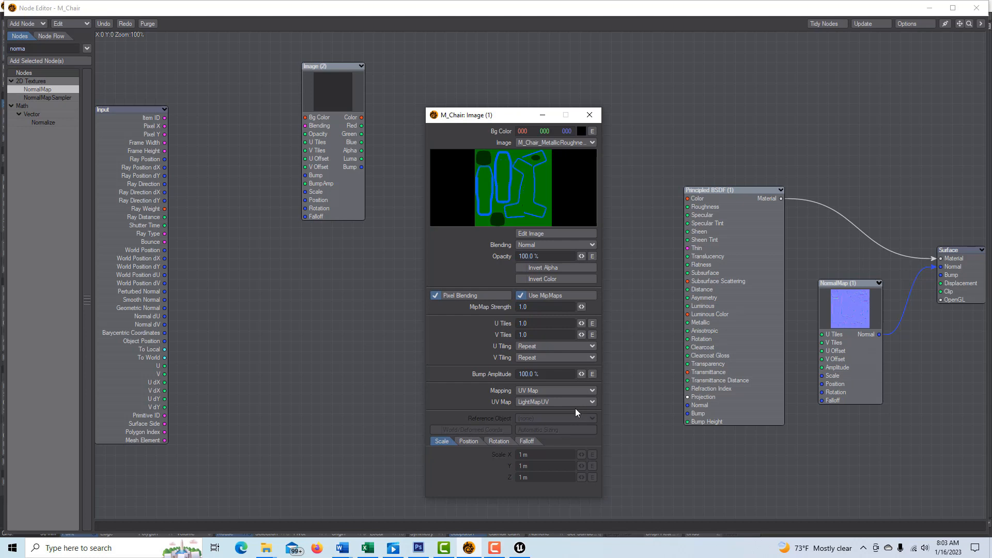
{"action": "left_click", "coordinate": [543, 115]}
{"action": "left_click_drag", "start_coordinate": [552, 222], "coordinate": [532, 159]}
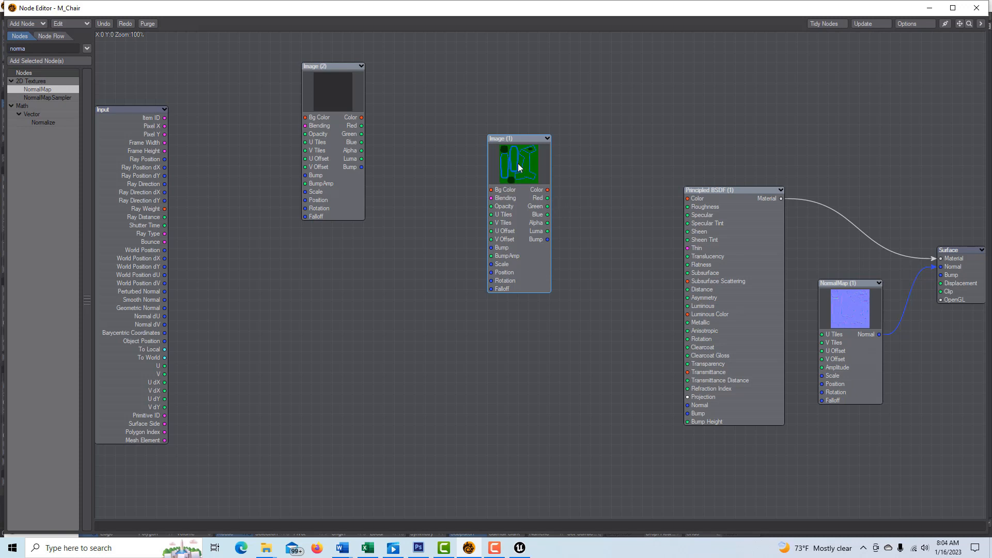
- Connect Image (1)'s Green output to the Principled BSDF's Roughness input and its Blue output to Metallic
{"action": "left_click", "coordinate": [329, 102]}
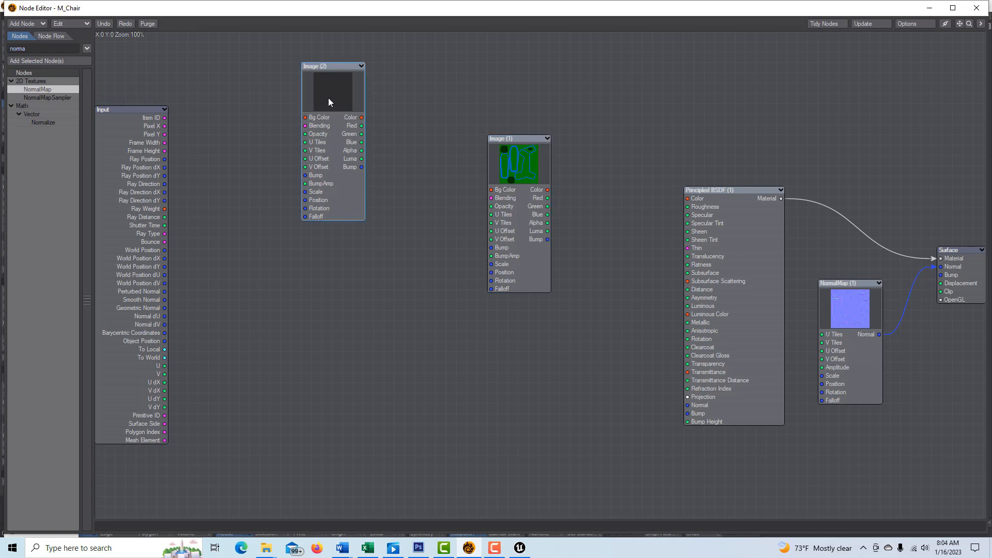
{"action": "left_click_drag", "start_coordinate": [547, 198], "coordinate": [674, 223]}
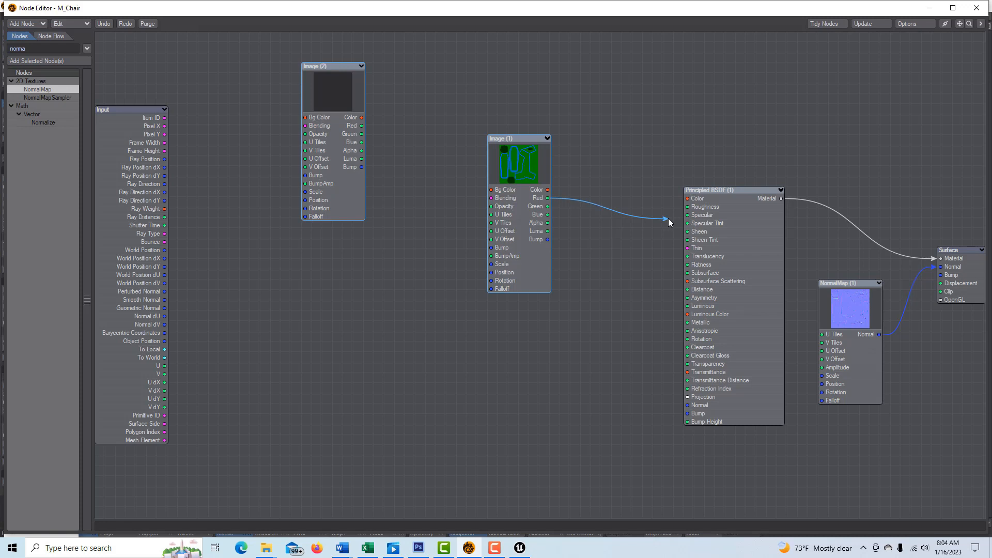
{"action": "left_click_drag", "start_coordinate": [668, 218], "coordinate": [688, 210]}
{"action": "left_click_drag", "start_coordinate": [547, 206], "coordinate": [690, 209]}
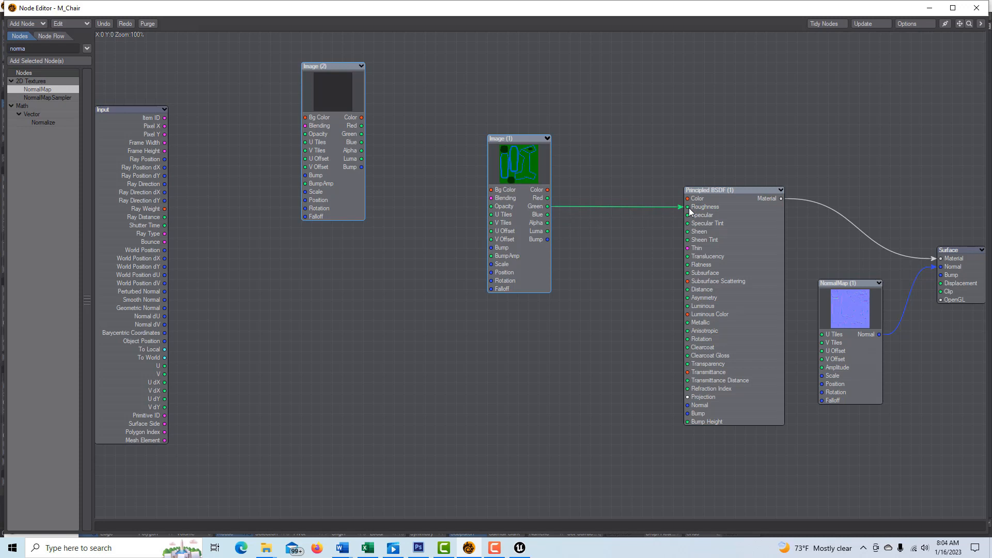
{"action": "left_click_drag", "start_coordinate": [549, 215], "coordinate": [685, 322]}
- Load M_Chair_BaseColor.png as the image of the Image (2) node
{"action": "double_click", "coordinate": [325, 93]}
{"action": "double_click", "coordinate": [324, 96]}
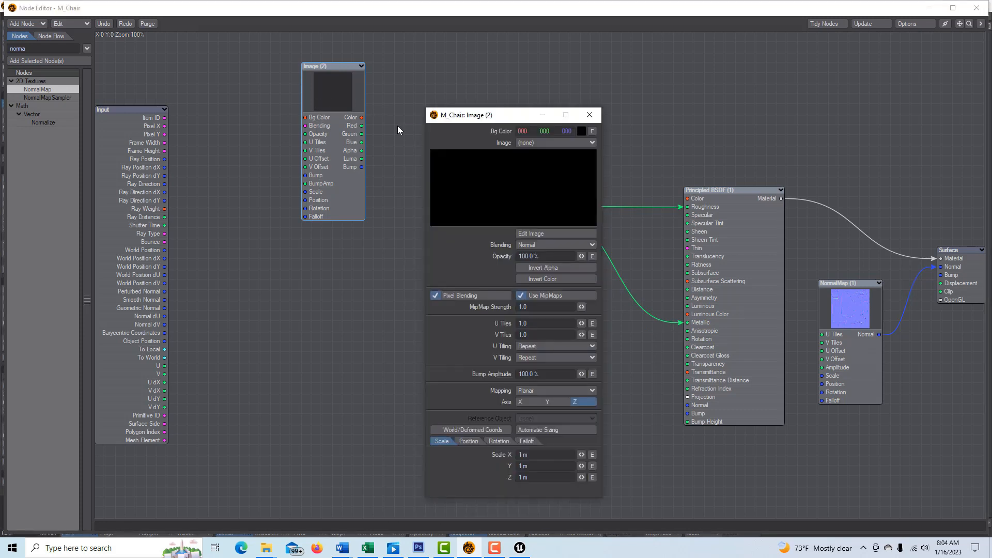
{"action": "left_click", "coordinate": [594, 142]}
{"action": "left_click", "coordinate": [584, 165]}
{"action": "left_click", "coordinate": [549, 207]}
{"action": "left_click", "coordinate": [846, 388]}
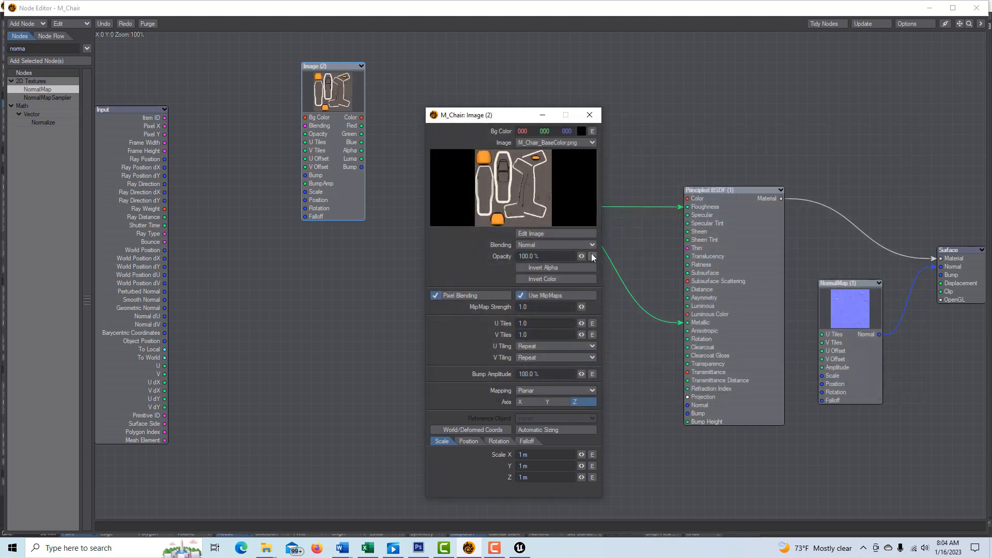
- Map the Image (2) node with the LightMapUV UV map and connect its Color output to the Principled BSDF's Color input
{"action": "left_click", "coordinate": [591, 389]}
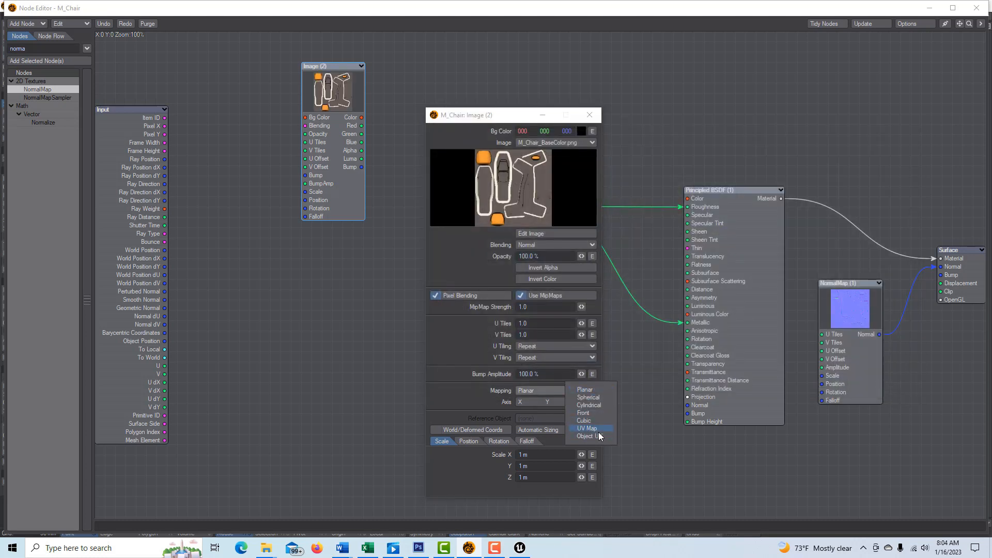
{"action": "left_click", "coordinate": [589, 429]}
{"action": "left_click", "coordinate": [588, 402]}
{"action": "left_click", "coordinate": [591, 403]}
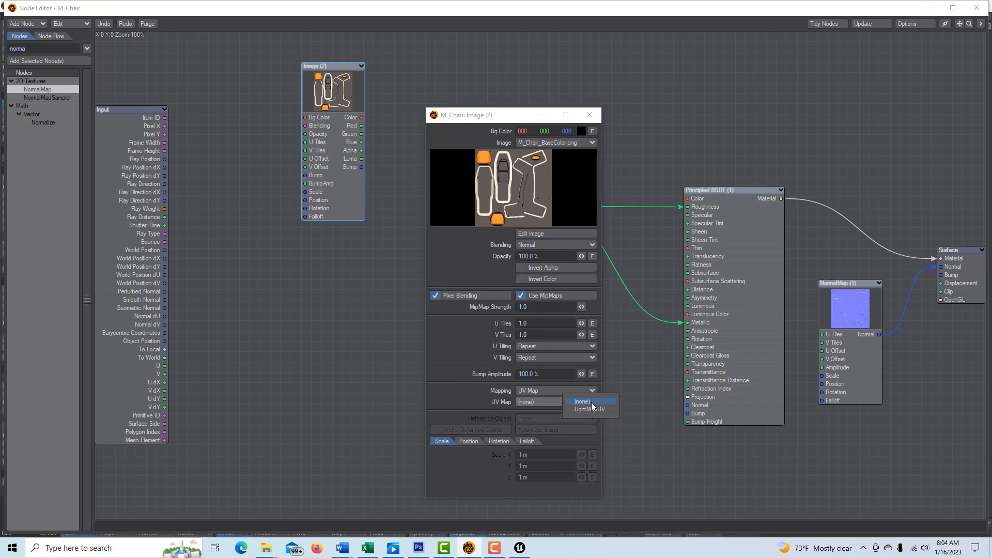
{"action": "left_click", "coordinate": [591, 408]}
{"action": "left_click", "coordinate": [543, 115]}
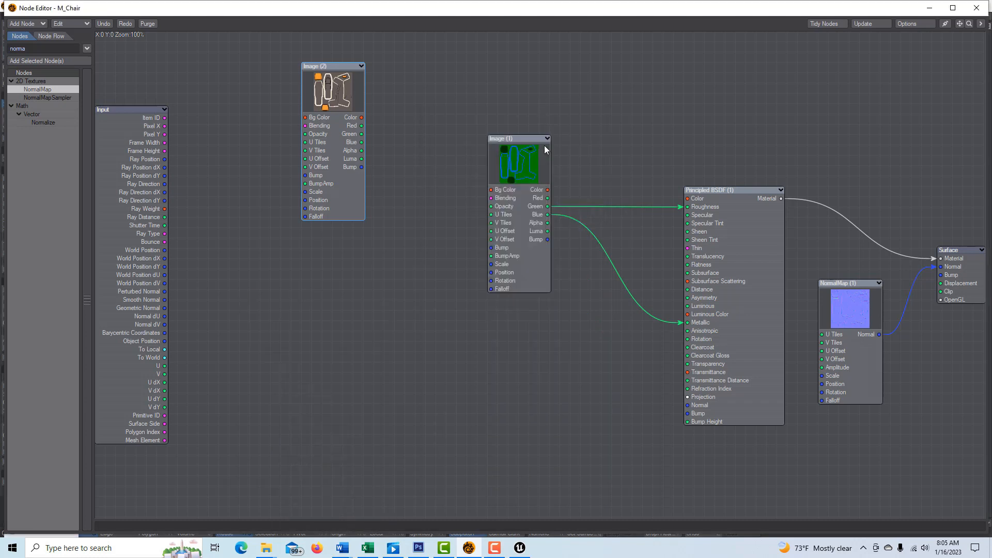
{"action": "left_click_drag", "start_coordinate": [361, 117], "coordinate": [688, 198]}
{"action": "left_click_drag", "start_coordinate": [328, 87], "coordinate": [605, 63]}
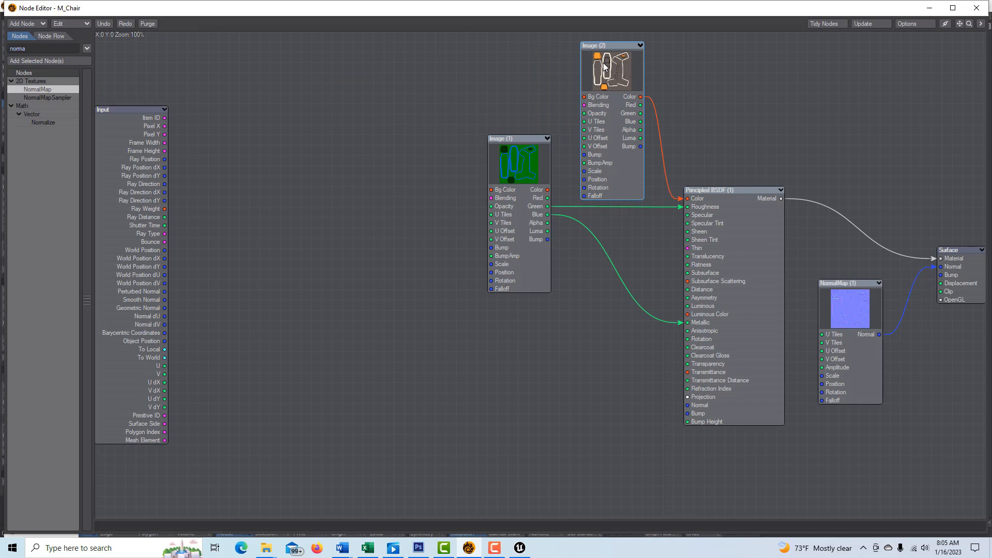
- Check the image and mapping settings of the Image (2), Image (1) and NormalMap nodes, and put the surface editing windows away
{"action": "double_click", "coordinate": [613, 80]}
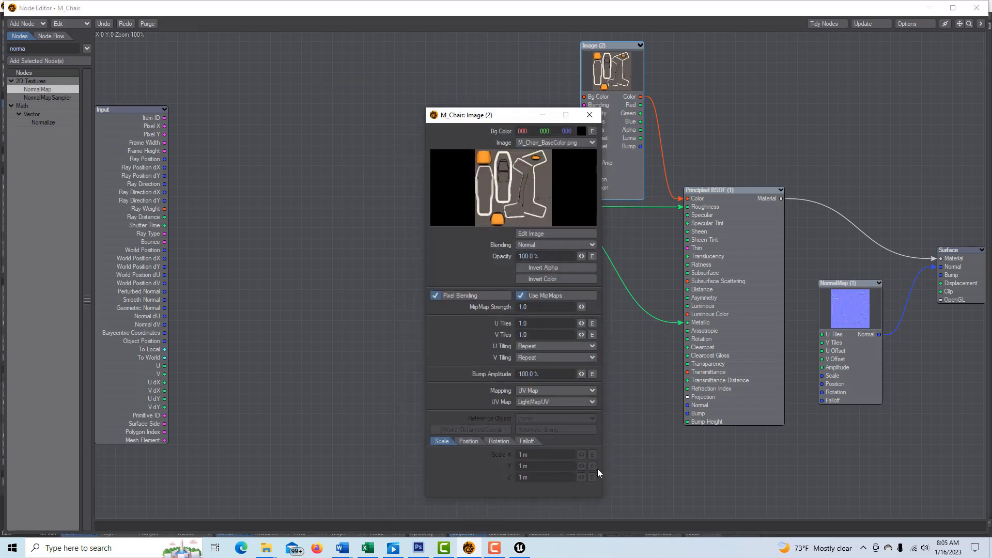
{"action": "left_click", "coordinate": [543, 110]}
{"action": "double_click", "coordinate": [512, 174]}
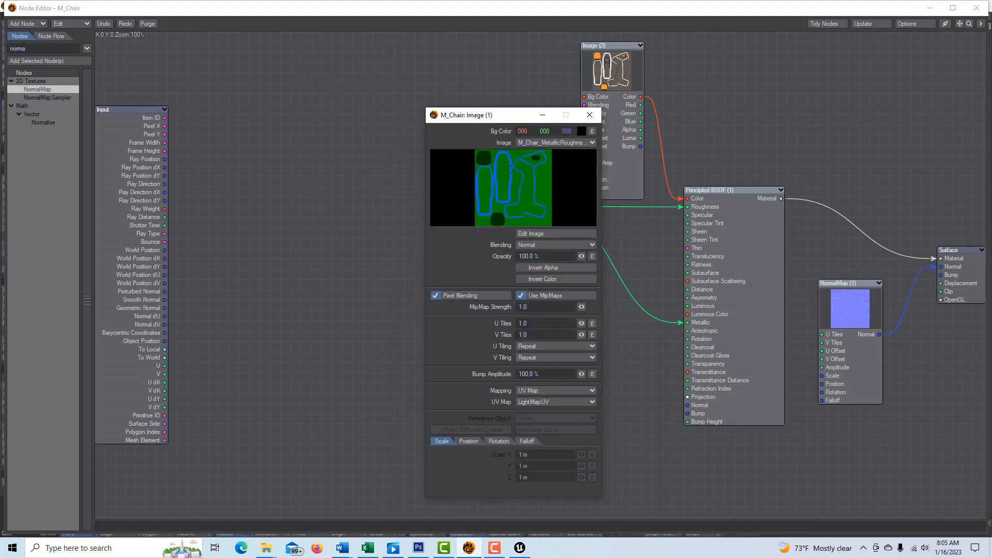
{"action": "left_click", "coordinate": [482, 102]}
{"action": "double_click", "coordinate": [855, 301]}
{"action": "left_click", "coordinate": [656, 386]}
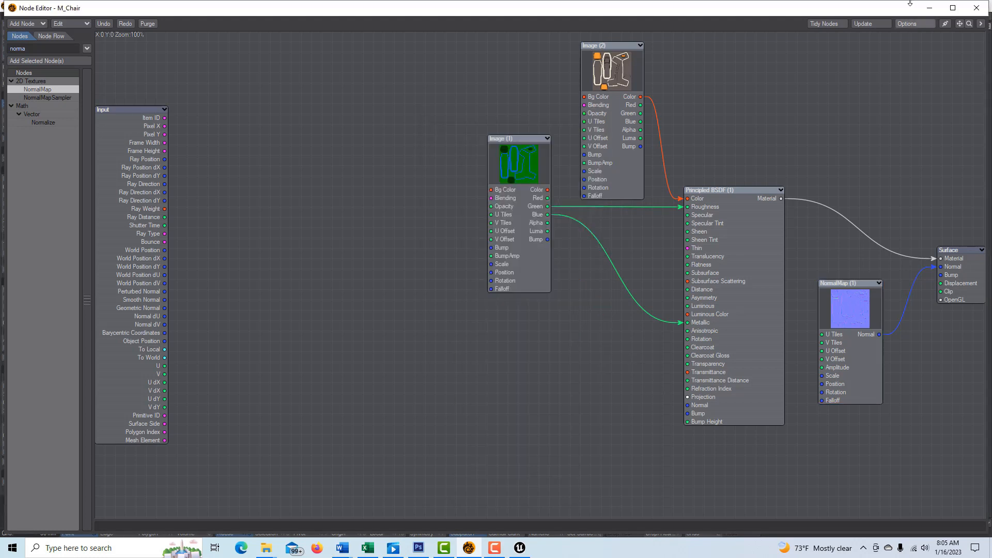
{"action": "left_click", "coordinate": [929, 8]}
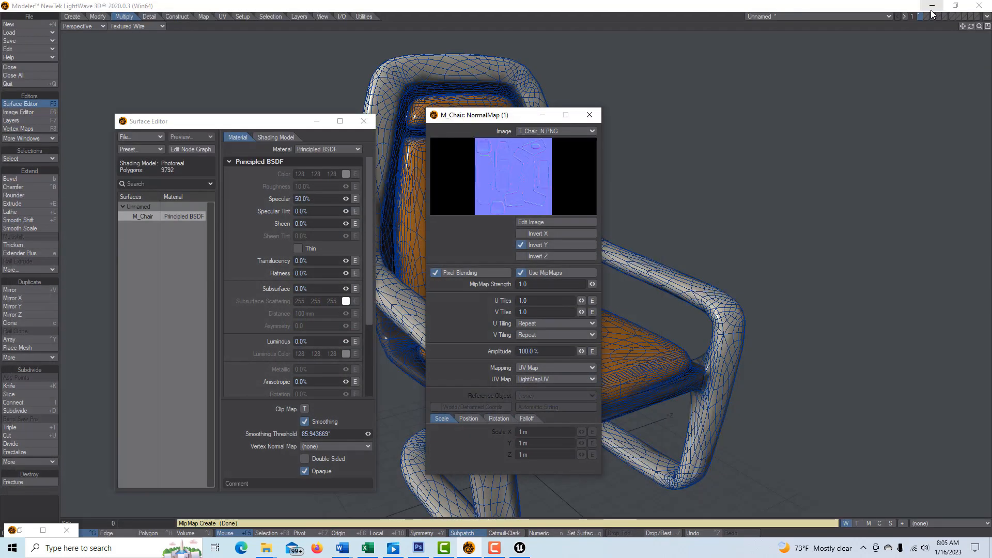
{"action": "left_click", "coordinate": [590, 114]}
{"action": "left_click", "coordinate": [364, 121]}
- Save the textured chair as a new object named chair2 in the Desktop's Objects folder
{"action": "left_click_drag", "start_coordinate": [980, 27], "coordinate": [961, 41]}
{"action": "left_click", "coordinate": [29, 42]}
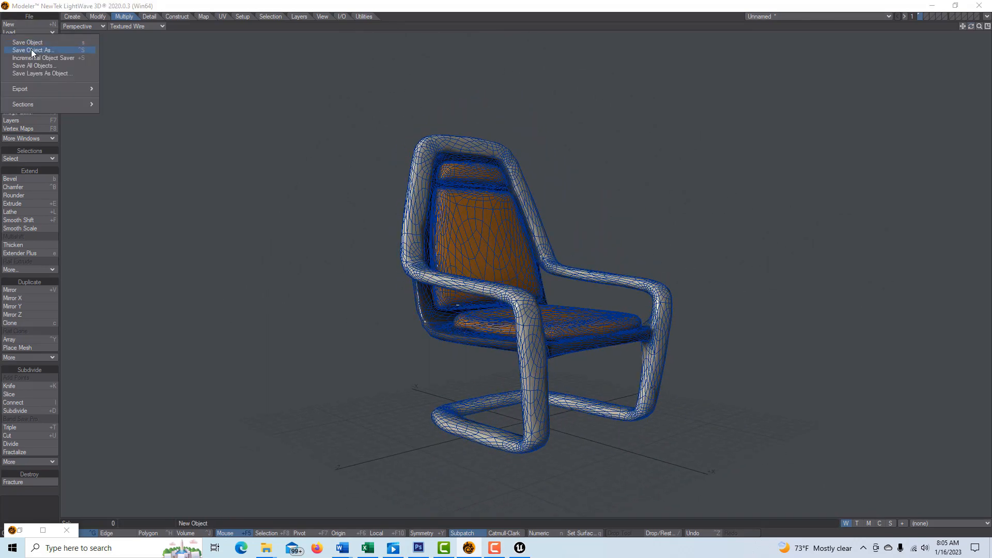
{"action": "left_click", "coordinate": [31, 50]}
{"action": "left_click", "coordinate": [283, 247]}
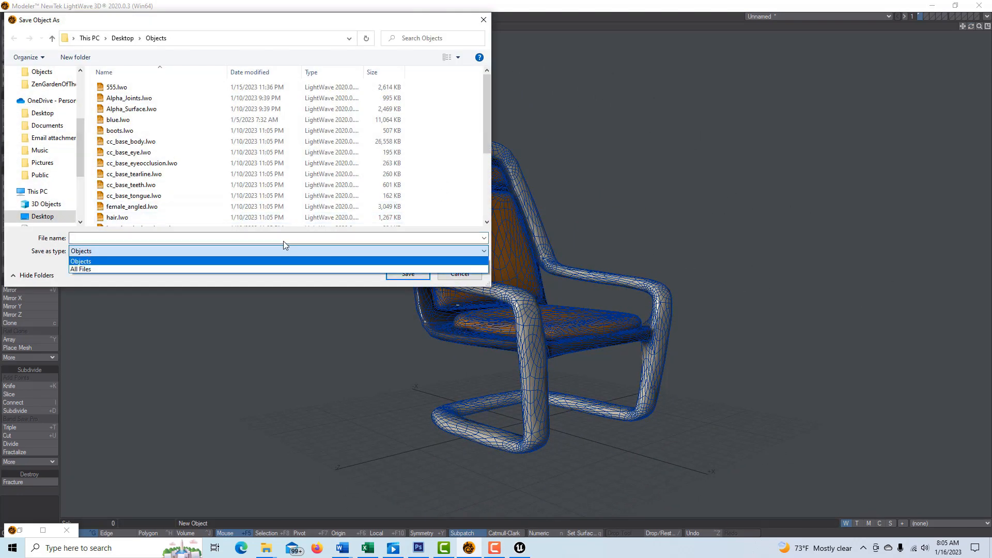
{"action": "left_click", "coordinate": [284, 249]}
{"action": "left_click", "coordinate": [192, 237]}
{"action": "type", "text": "chair2"}
{"action": "left_click", "coordinate": [408, 273]}
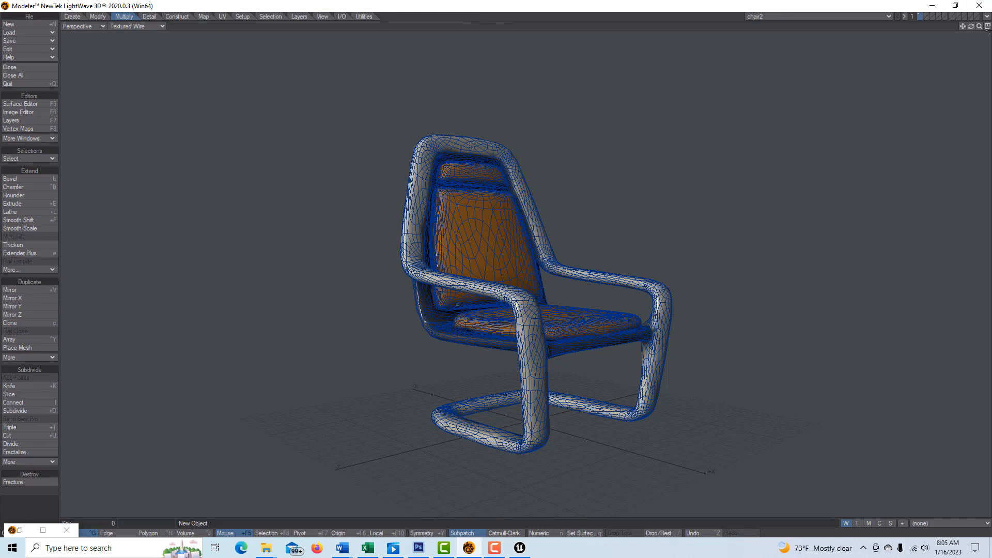
- Send the chair2 object to Layout and turn the perspective view toward the chair
{"action": "left_click", "coordinate": [987, 17]}
{"action": "left_click", "coordinate": [957, 30]}
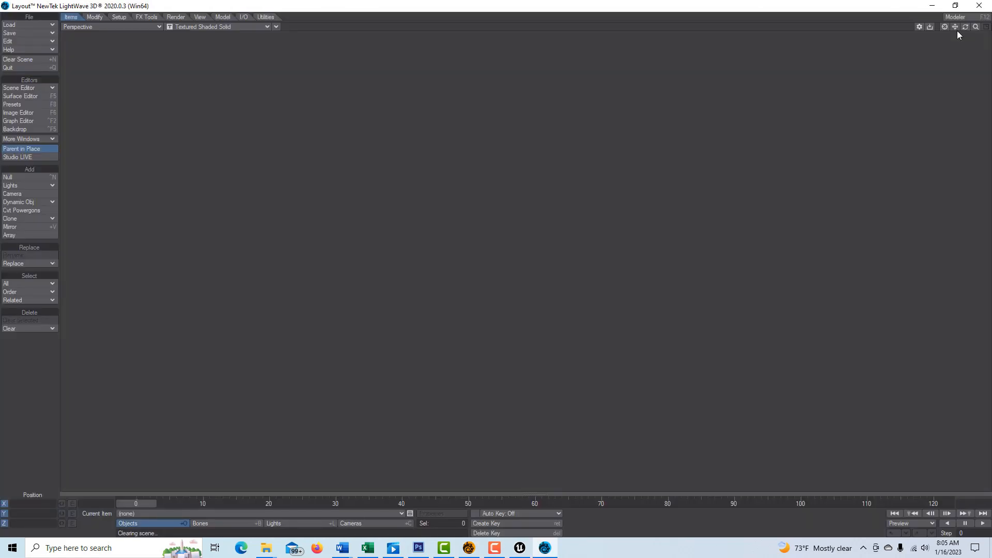
{"action": "left_click_drag", "start_coordinate": [965, 26], "coordinate": [547, 35]}
- Add a ground plane object to the scene and frame the chair standing on it
{"action": "left_click", "coordinate": [222, 19]}
{"action": "left_click", "coordinate": [23, 207]}
{"action": "left_click", "coordinate": [23, 208]}
{"action": "left_click", "coordinate": [772, 265]}
{"action": "left_click_drag", "start_coordinate": [975, 27], "coordinate": [147, 77]}
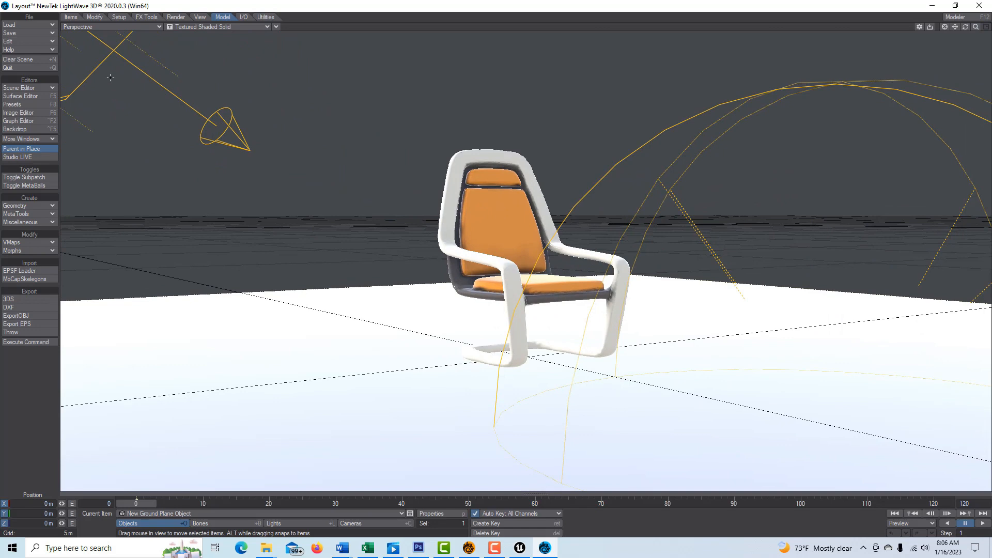
- Add a 3D Checkerboard texture node to the Ground Plane surface's node graph
{"action": "left_click", "coordinate": [24, 97]}
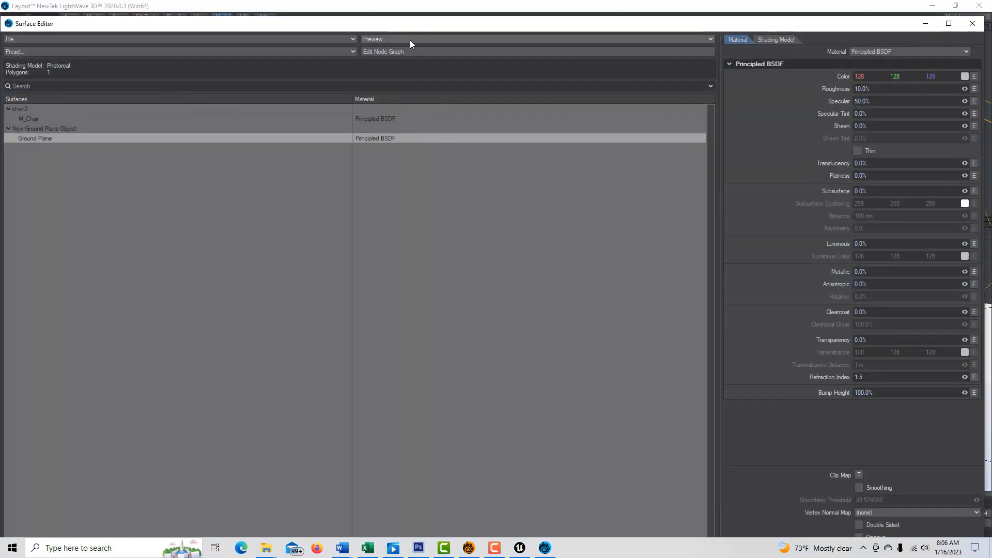
{"action": "left_click", "coordinate": [404, 54]}
{"action": "left_click", "coordinate": [11, 220]}
{"action": "left_click", "coordinate": [11, 311]}
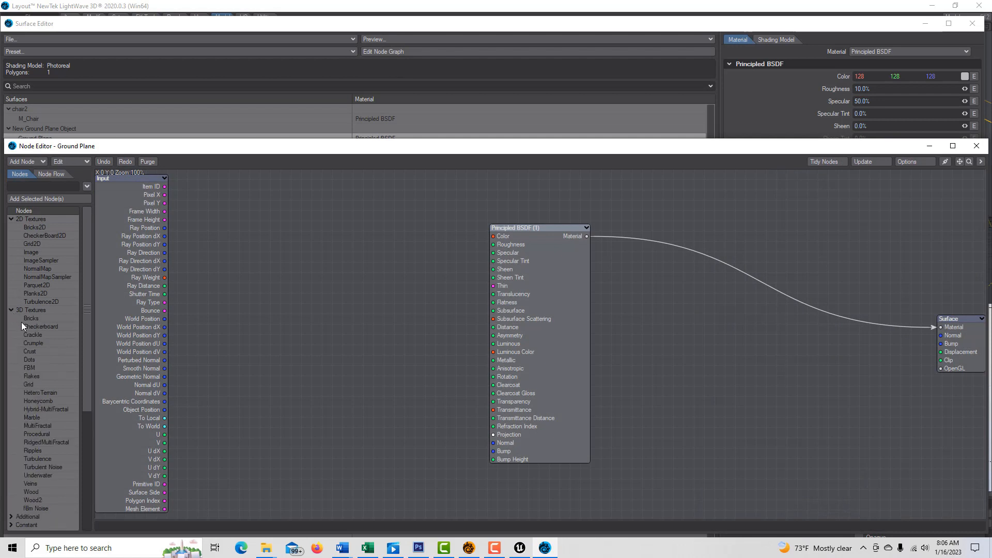
{"action": "left_click_drag", "start_coordinate": [41, 327], "coordinate": [315, 299]}
- Set the checkerboard's foreground color to white (255, 255, 255) and connect its Color output to the Principled BSDF's Color input
{"action": "double_click", "coordinate": [297, 300]}
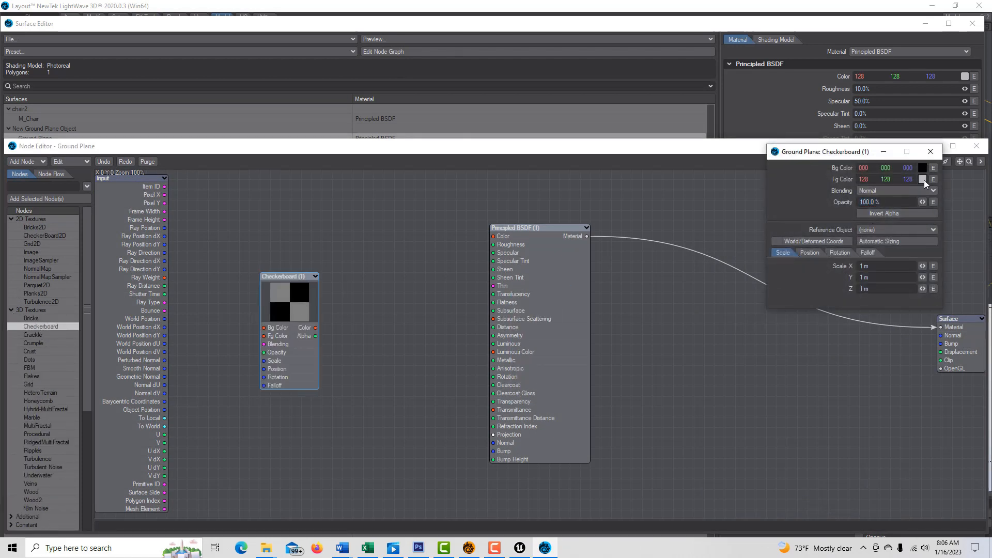
{"action": "left_click", "coordinate": [922, 179]}
{"action": "left_click", "coordinate": [812, 368]}
{"action": "left_click", "coordinate": [808, 391]}
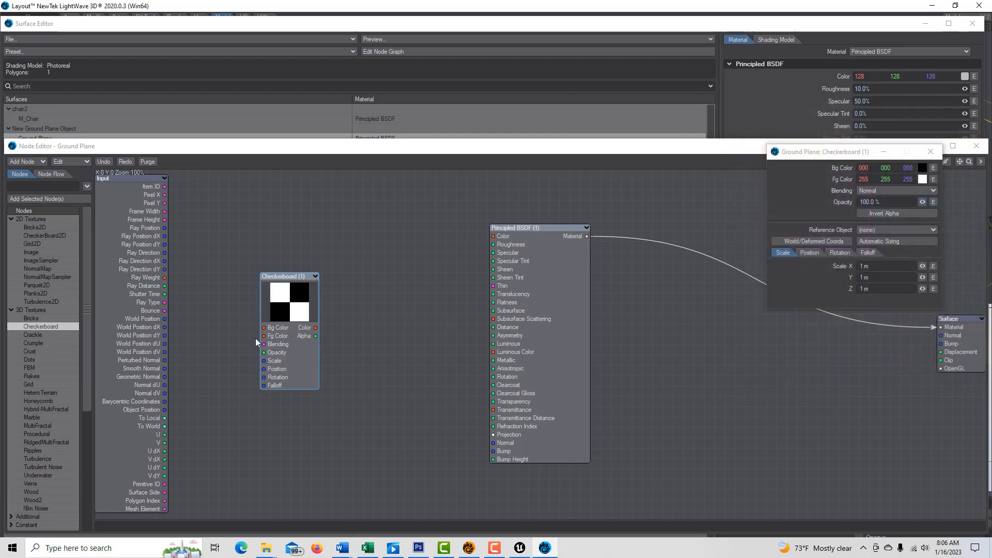
{"action": "left_click_drag", "start_coordinate": [315, 327], "coordinate": [494, 236]}
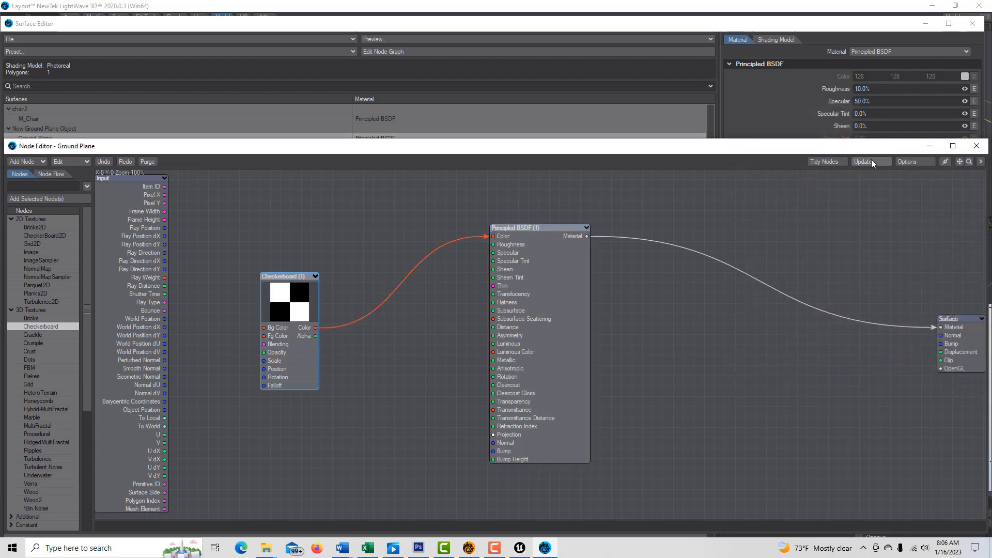
{"action": "left_click", "coordinate": [926, 23]}
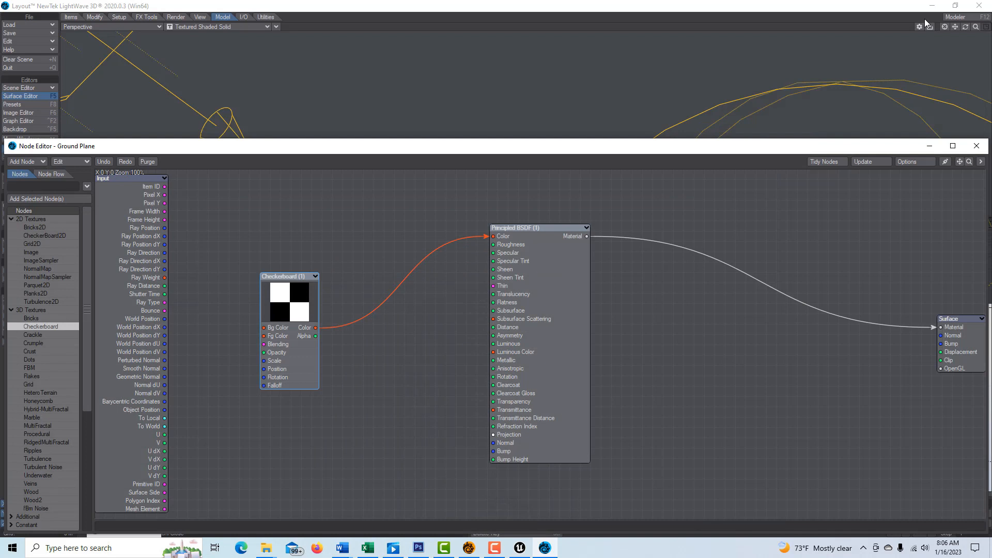
{"action": "left_click", "coordinate": [929, 146]}
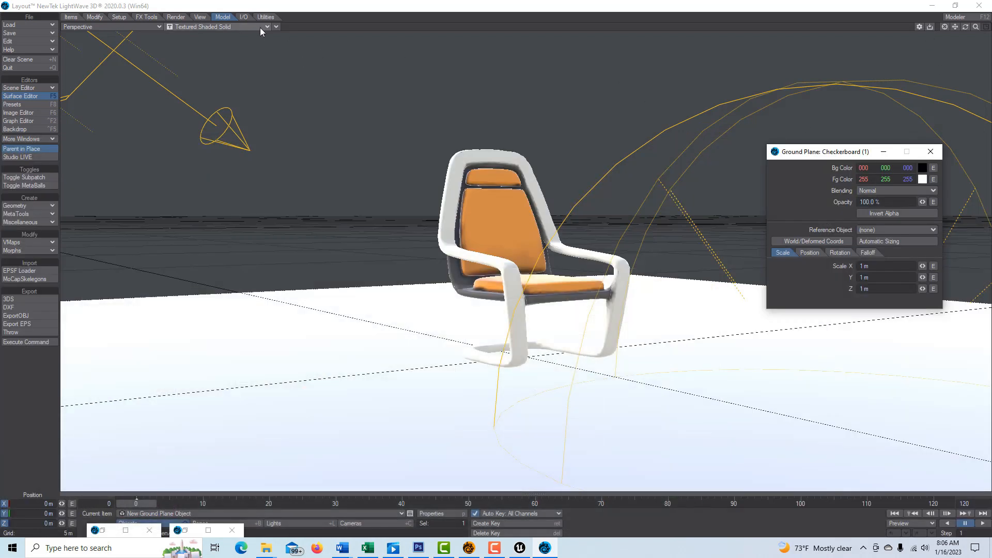
- Apply Match Viewport Perspective and switch the perspective viewport to VPR rendering
{"action": "left_click", "coordinate": [276, 26]}
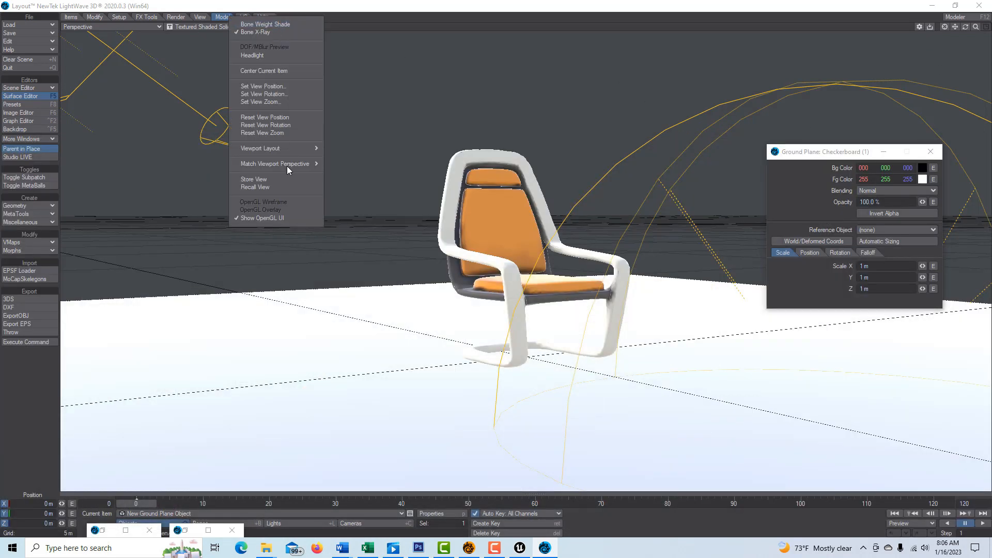
{"action": "mouse_move", "coordinate": [304, 163]}
{"action": "left_click", "coordinate": [354, 164]}
{"action": "left_click", "coordinate": [201, 26]}
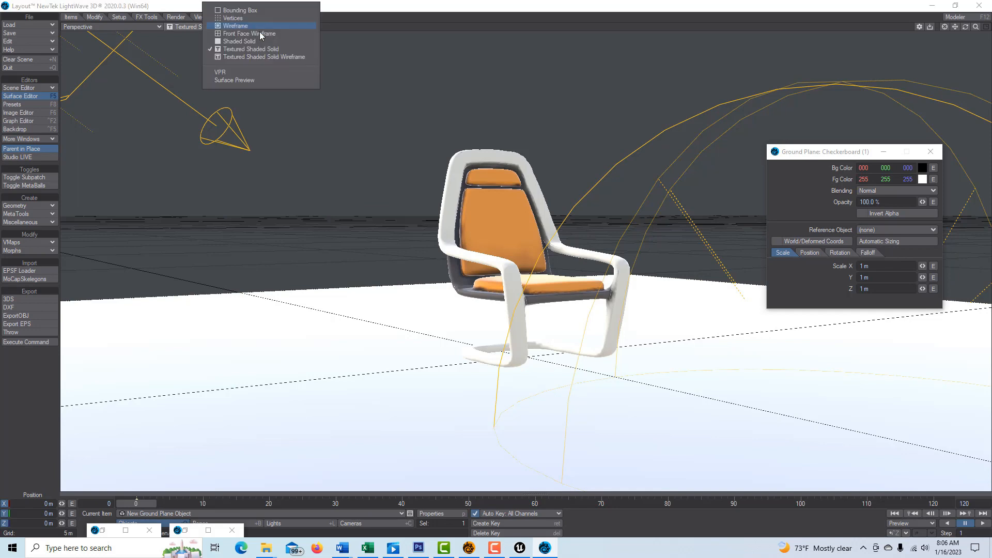
{"action": "left_click", "coordinate": [243, 75]}
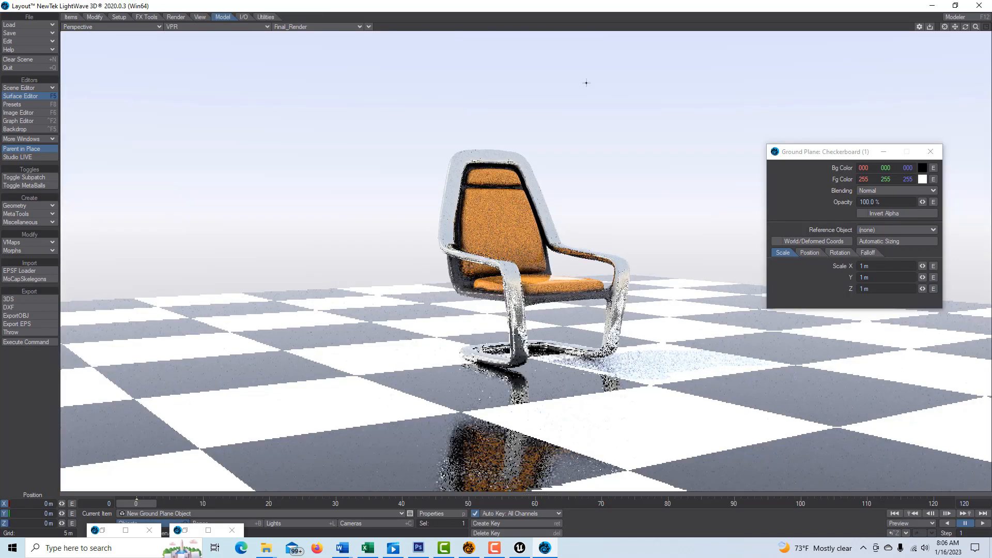